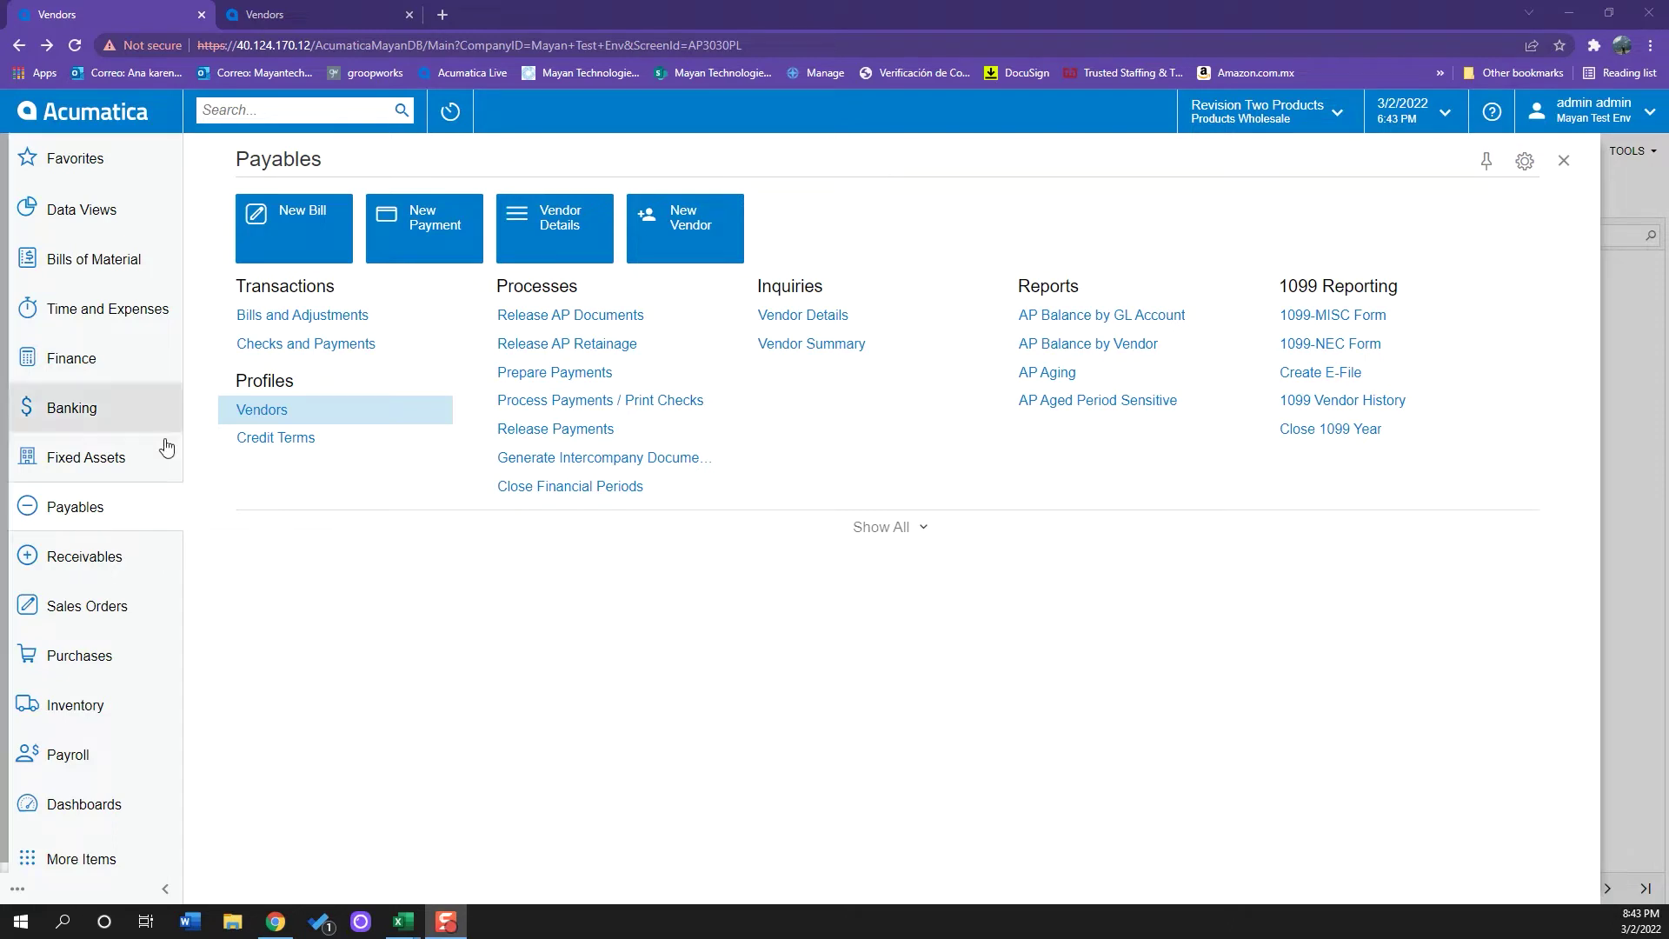
# - Reopen the Payables workspace and go to the Vendors list of 132 vendor records
pyautogui.click(120, 506)
pyautogui.click(120, 507)
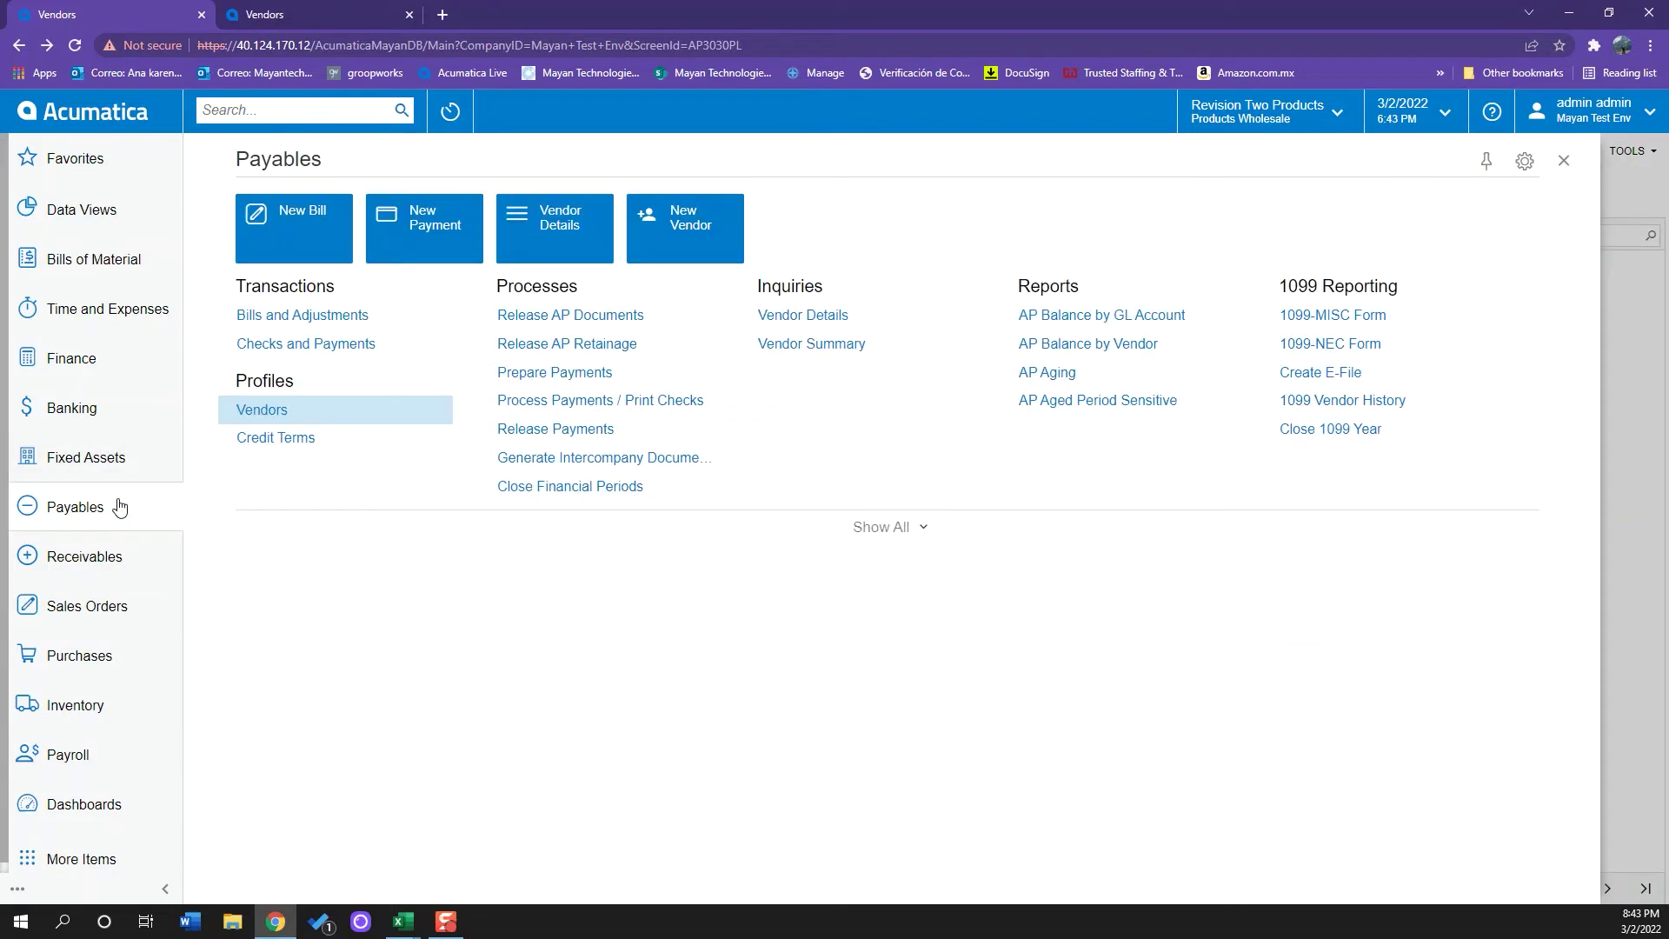
pyautogui.click(261, 410)
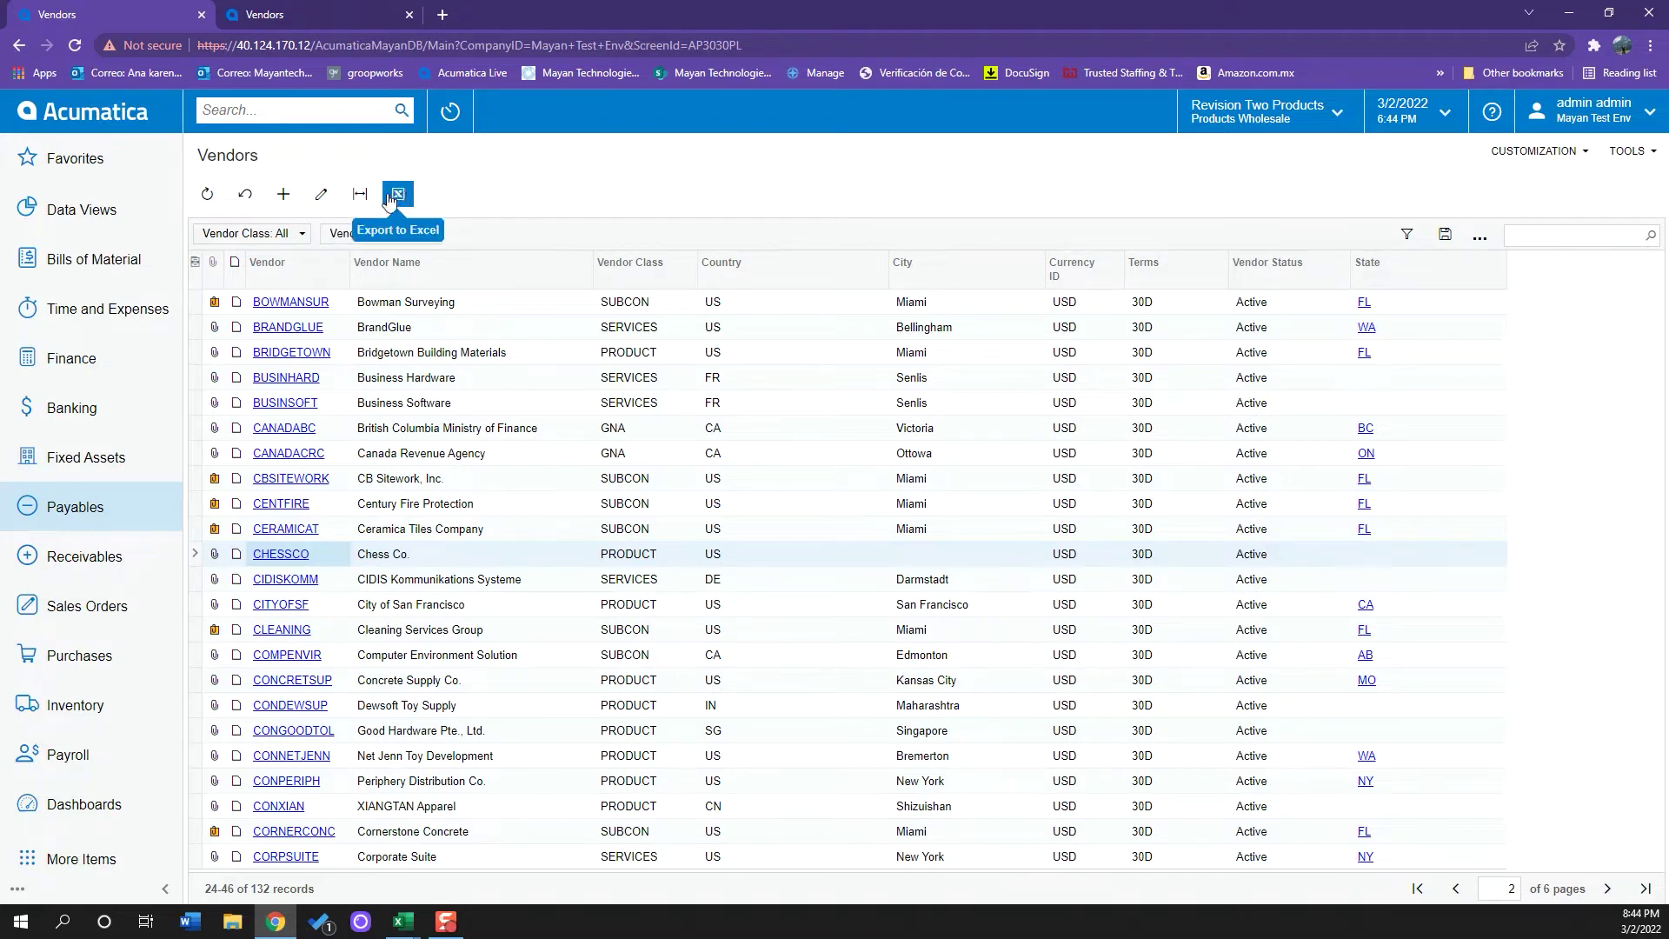
# - Open the Column Configuration dialog from the Vendors grid header
pyautogui.click(197, 265)
# - Move Created On into the shown columns and apply the new Vendors grid layout
pyautogui.click(861, 400)
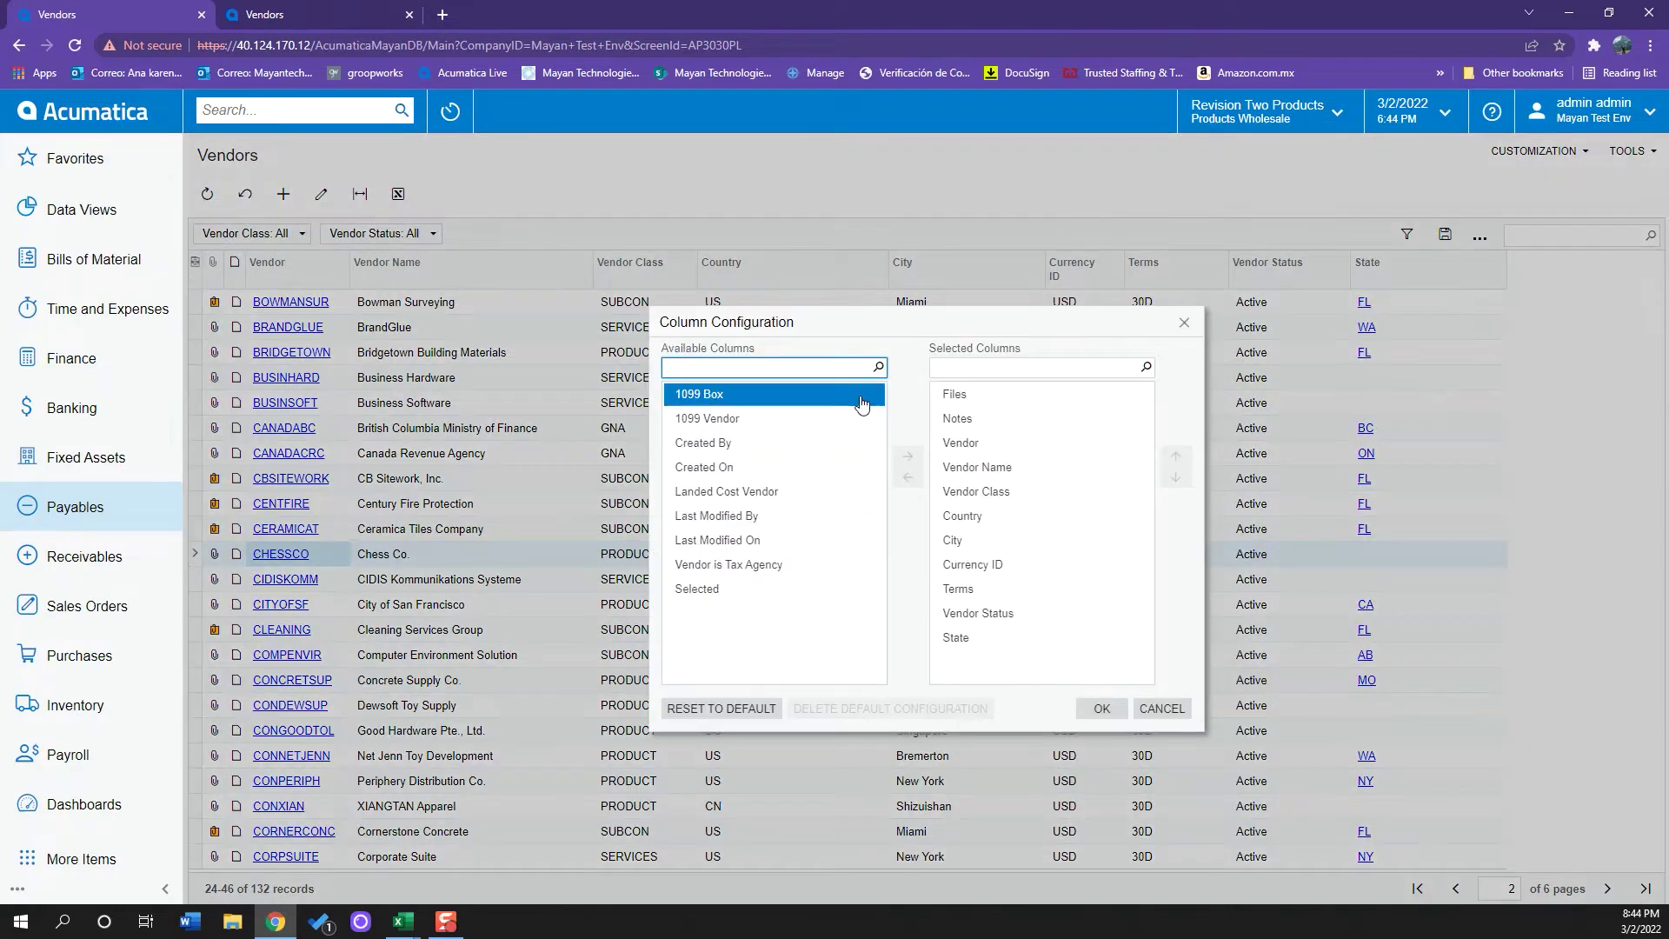
pyautogui.click(981, 398)
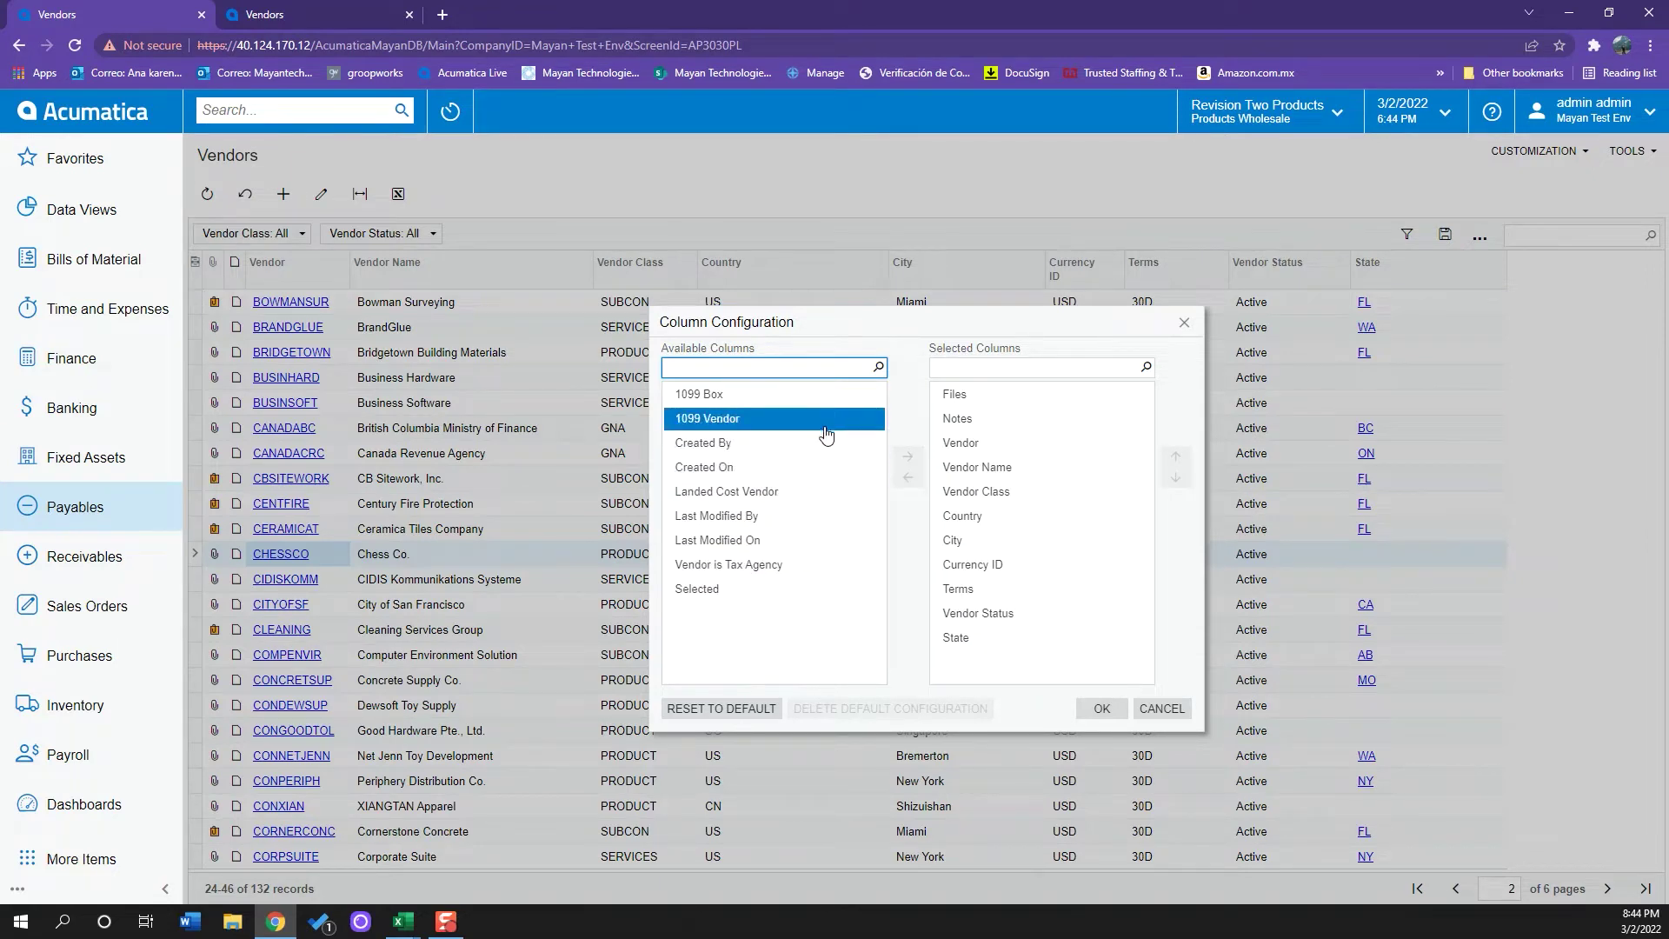
pyautogui.click(828, 468)
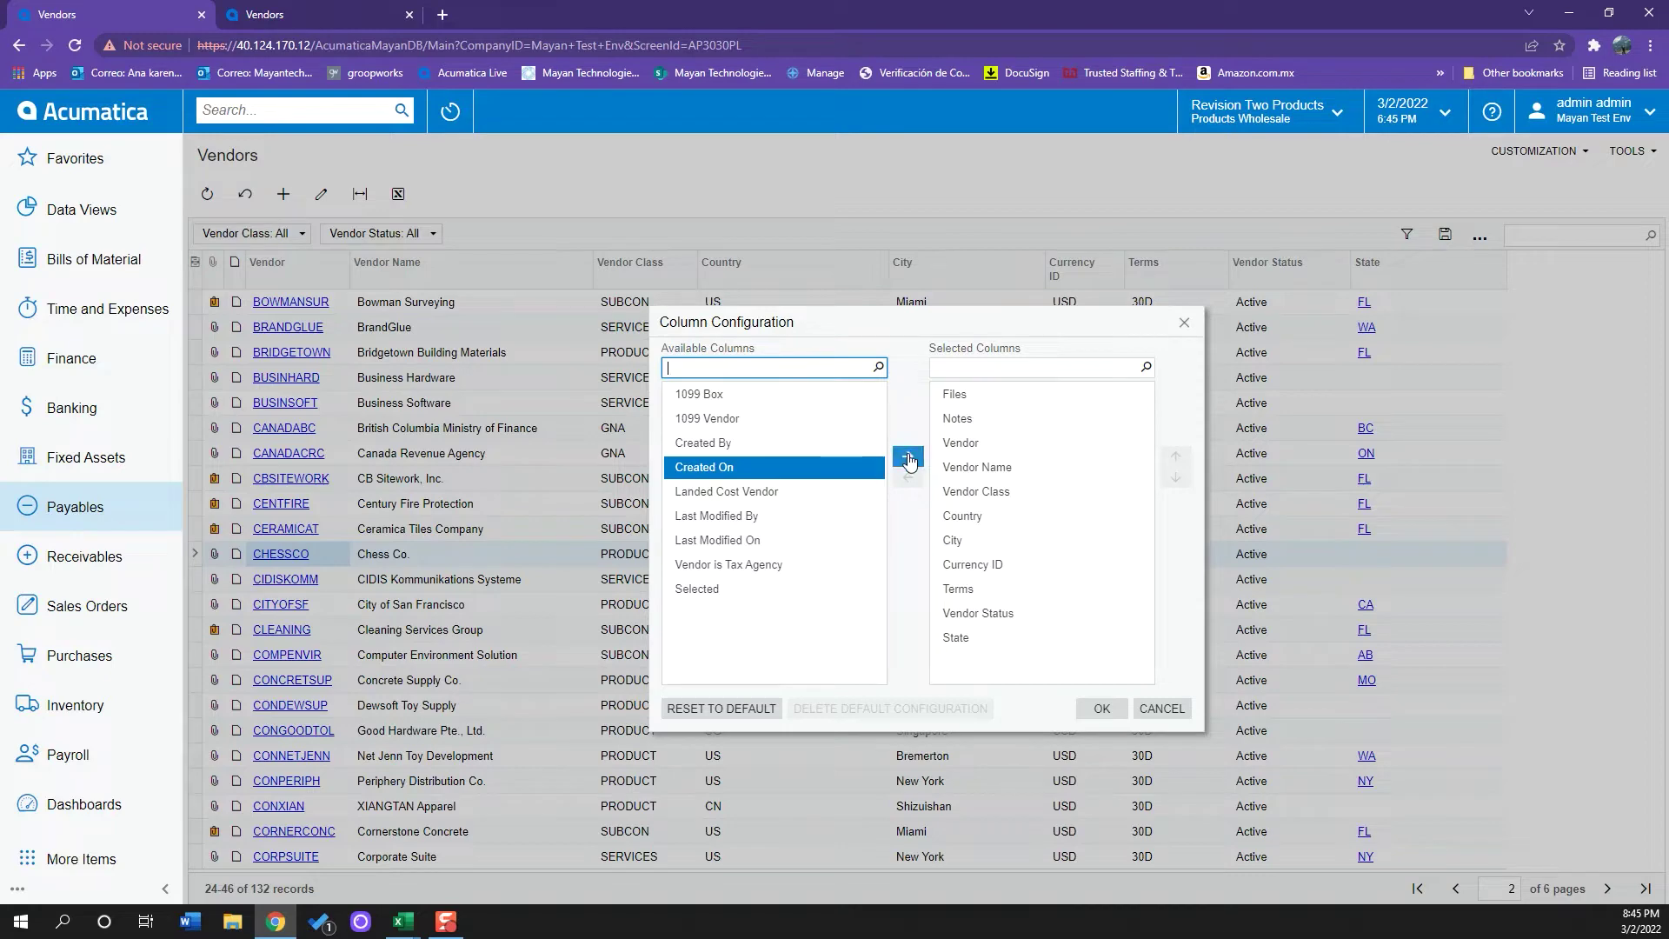
pyautogui.click(910, 458)
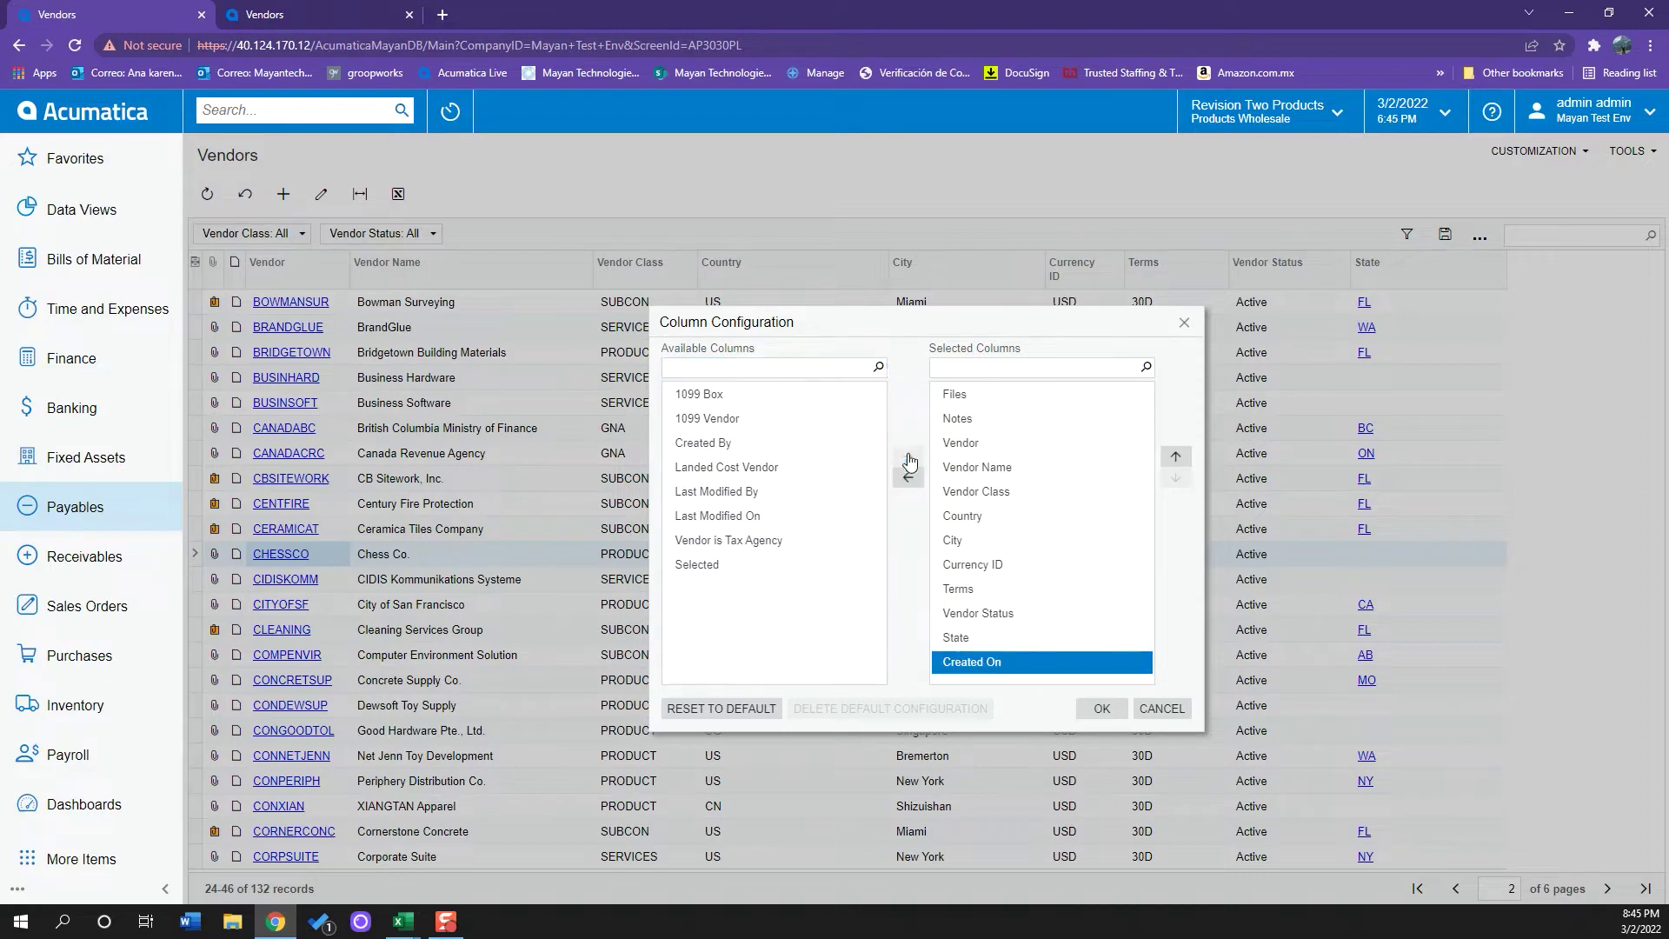
pyautogui.click(1098, 707)
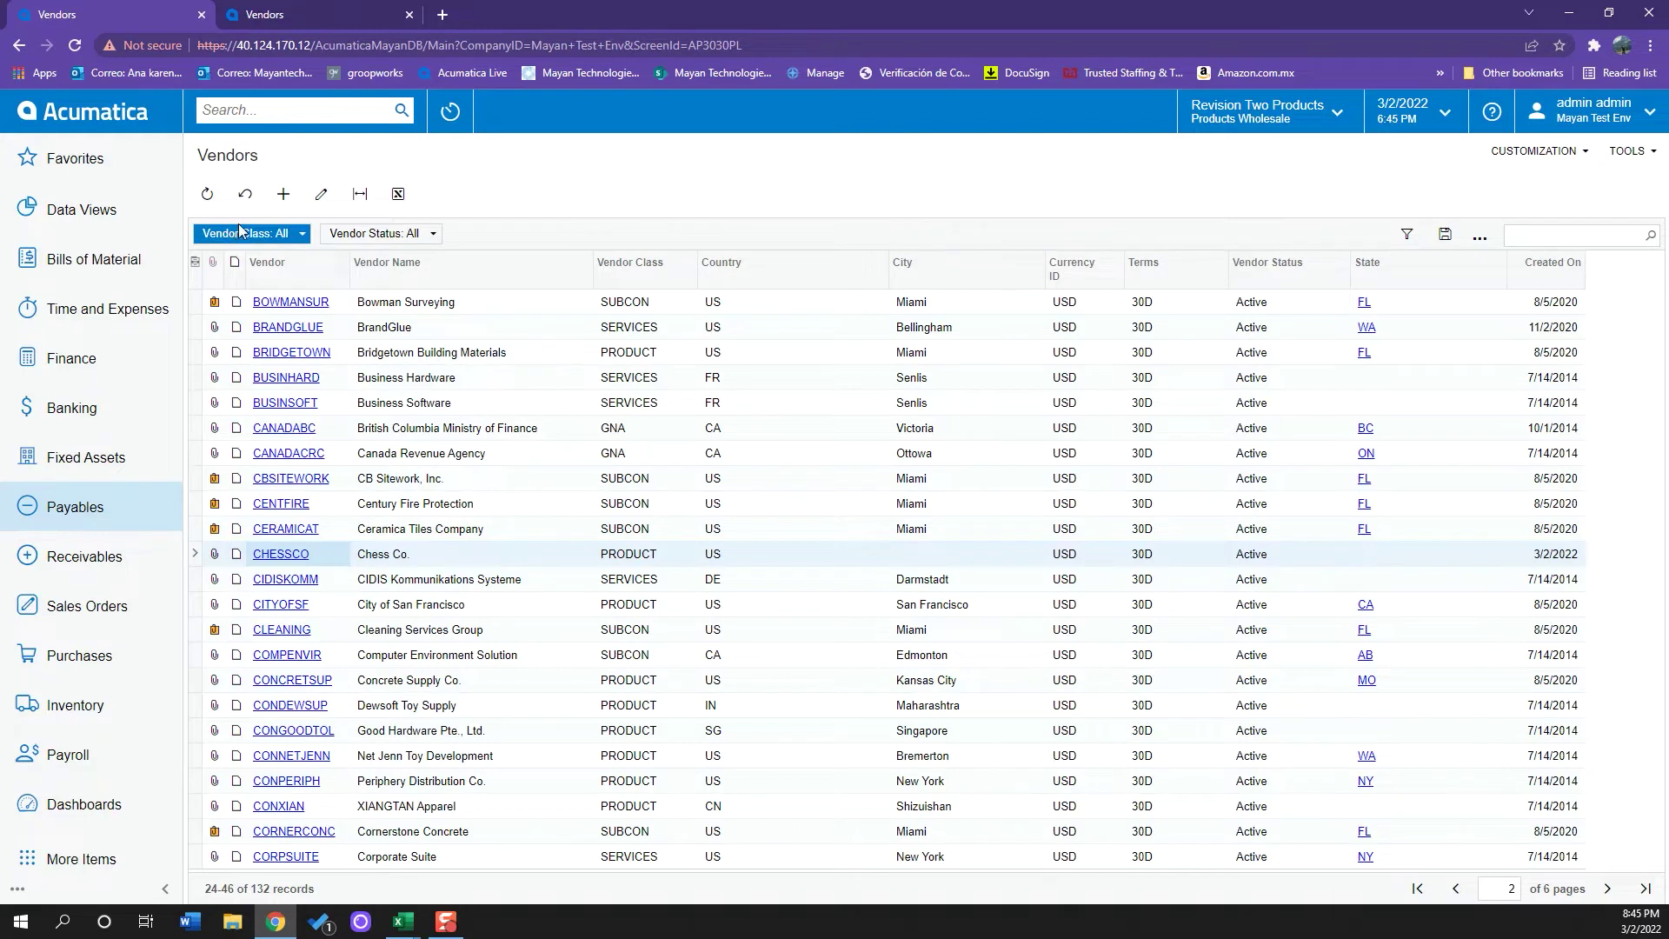
# - Start a blank new vendor record and show its Financial settings
pyautogui.click(280, 197)
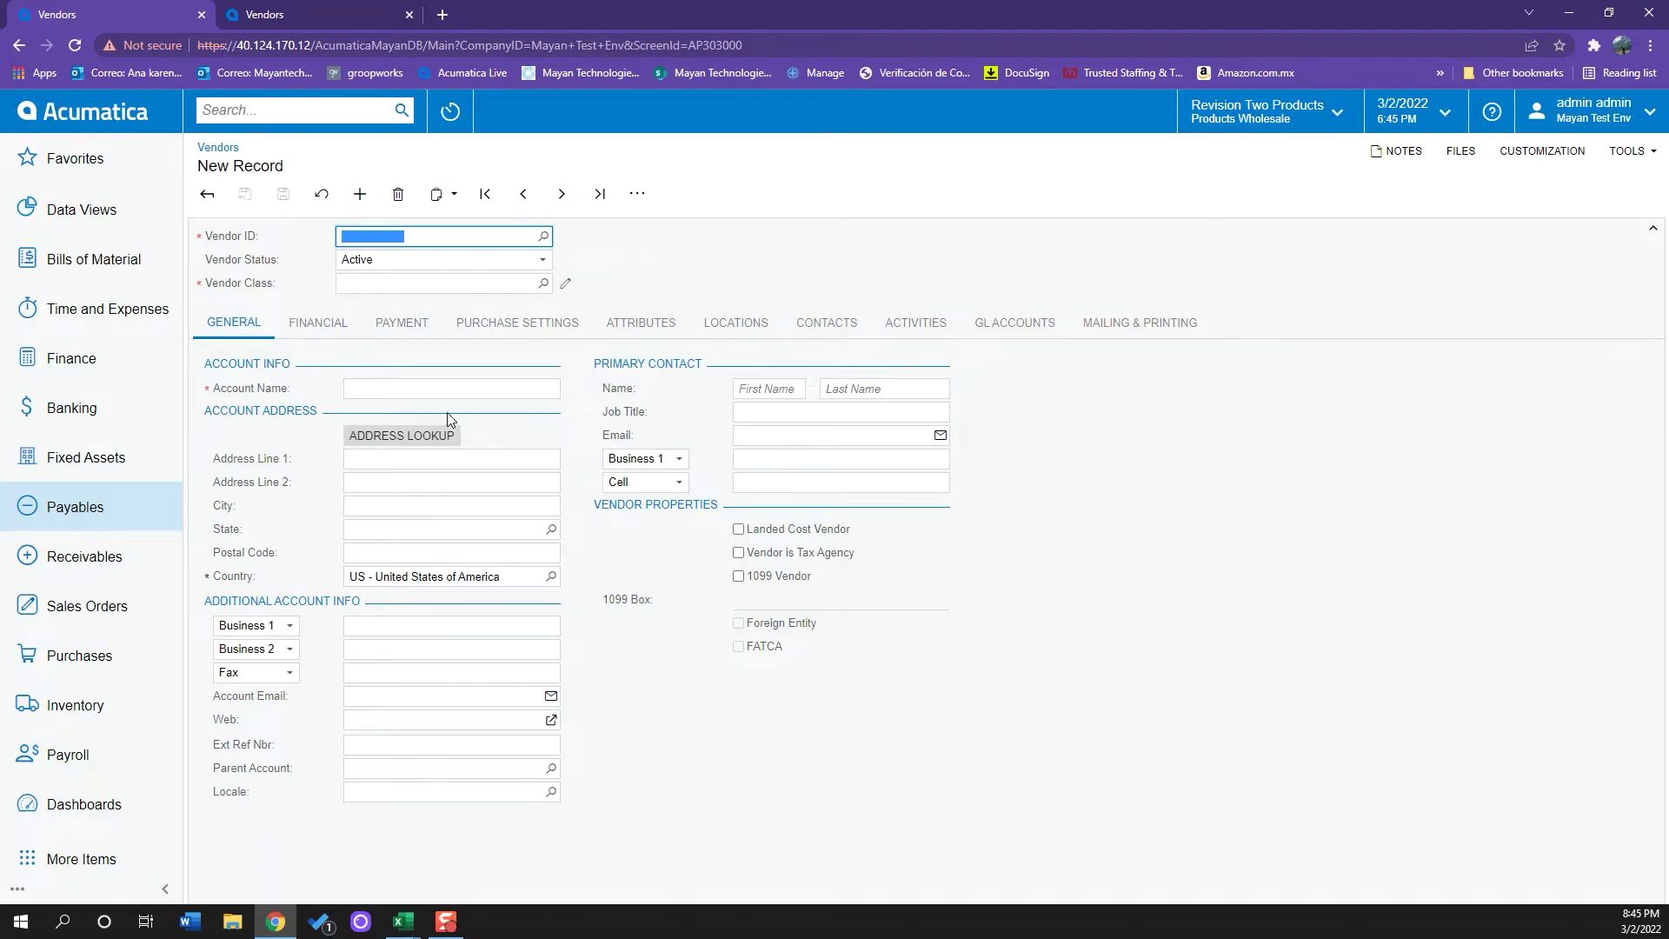
pyautogui.click(390, 385)
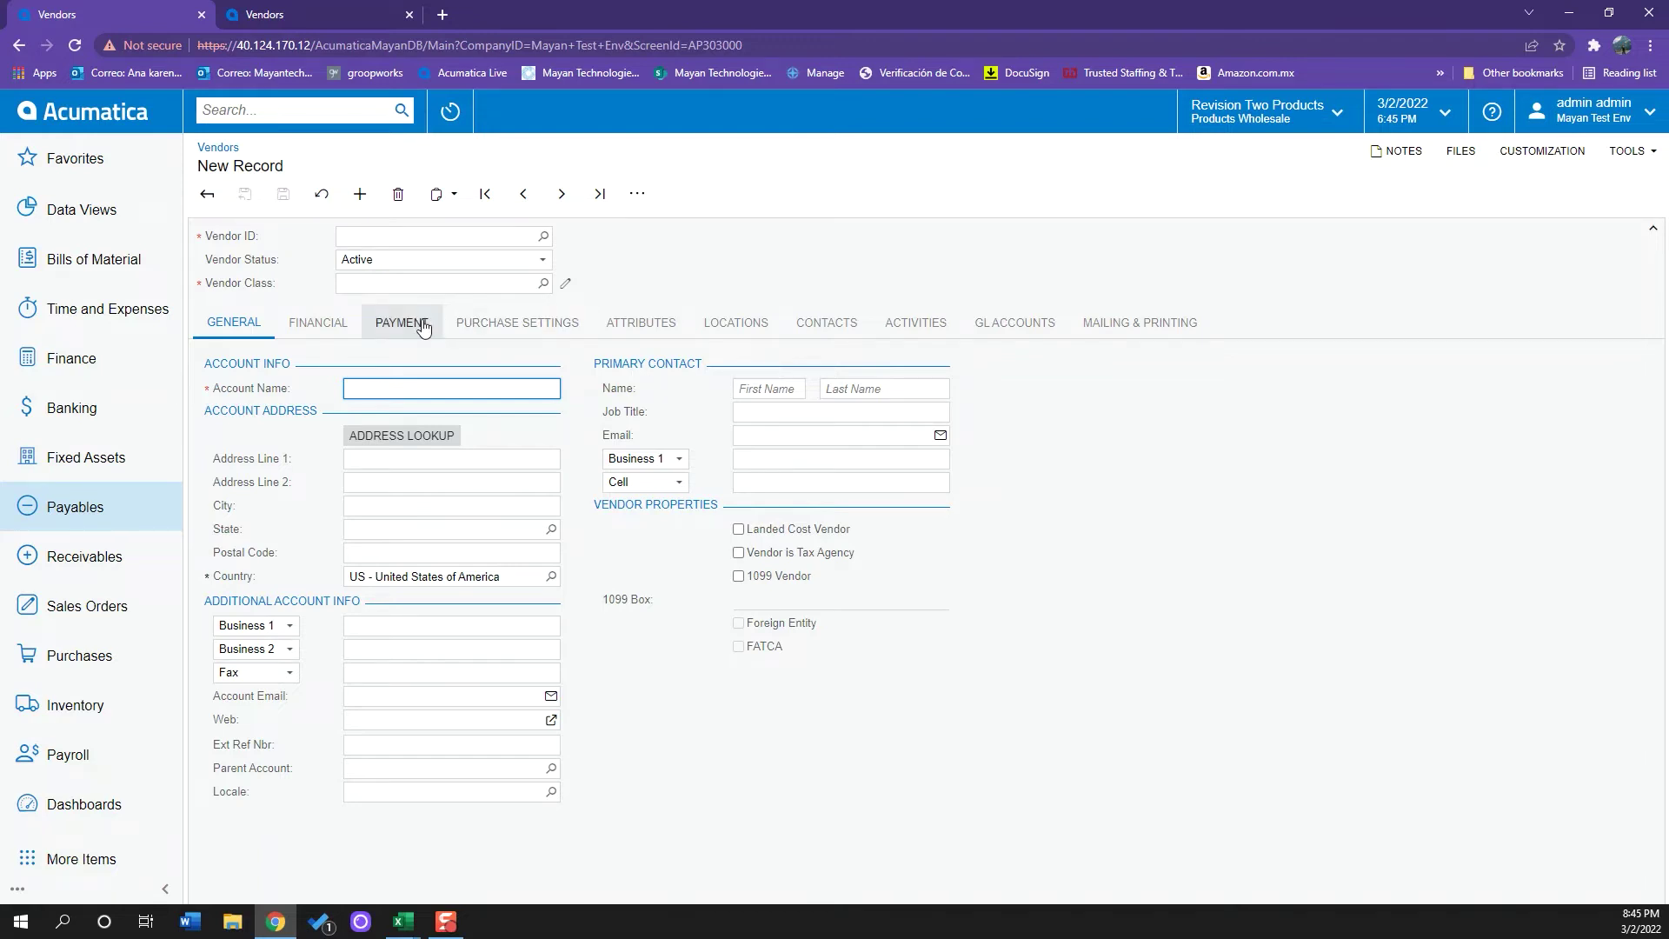
pyautogui.click(347, 337)
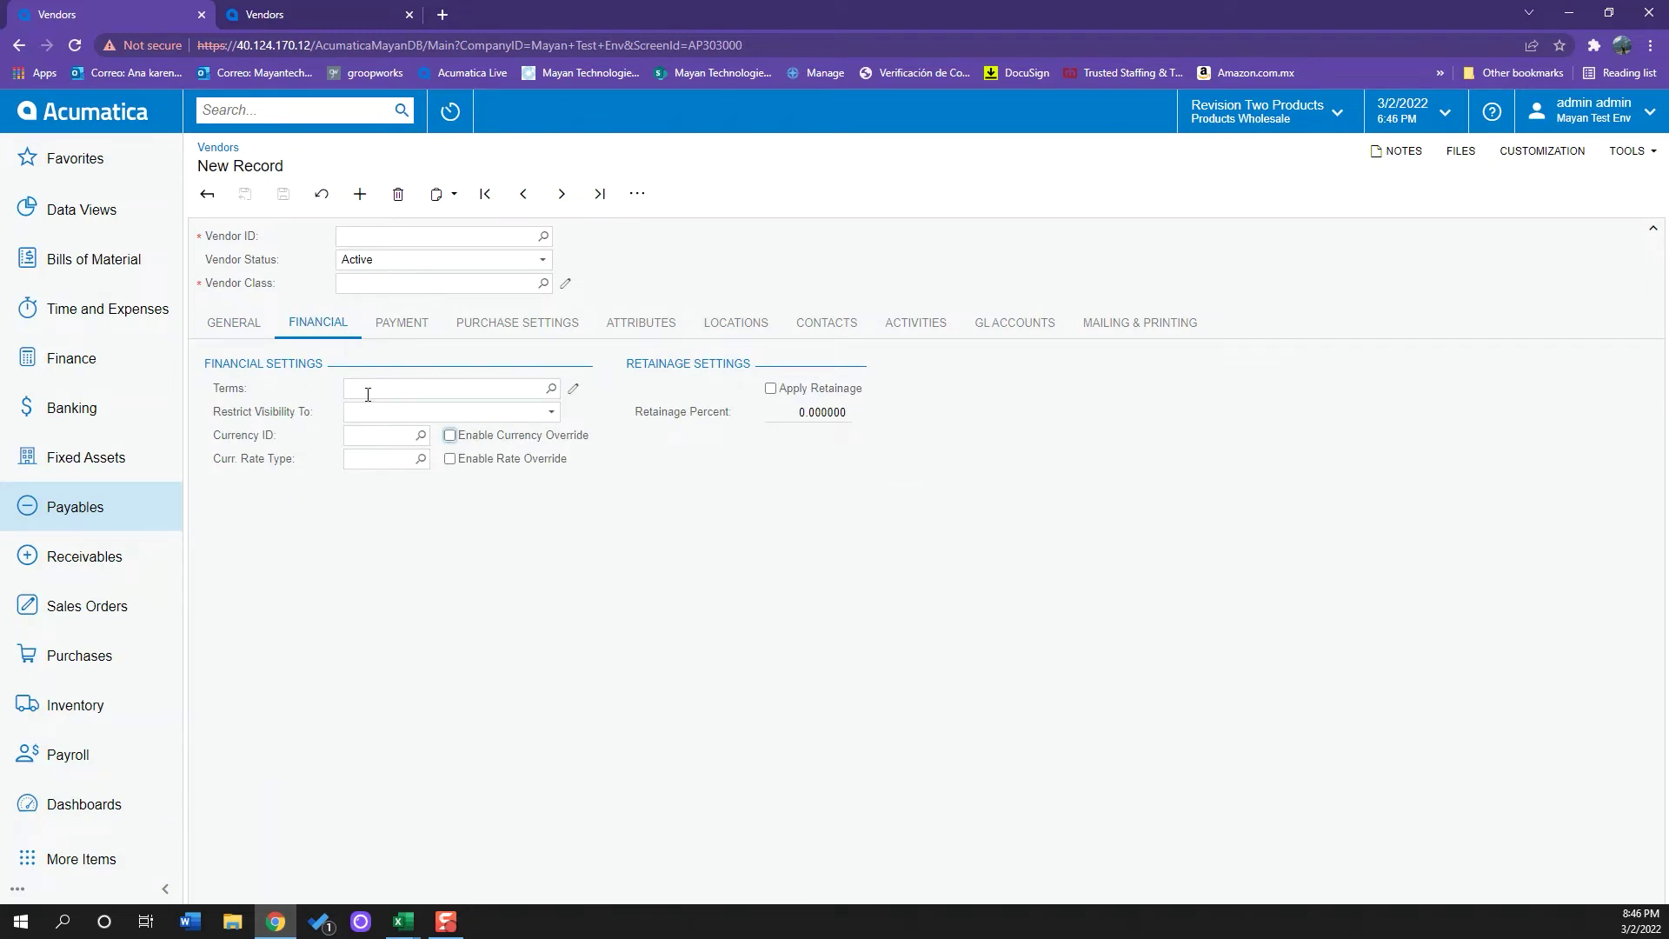
# - Browse the payment terms 30D, 7D and DUR without choosing one, then return to General details
pyautogui.click(550, 388)
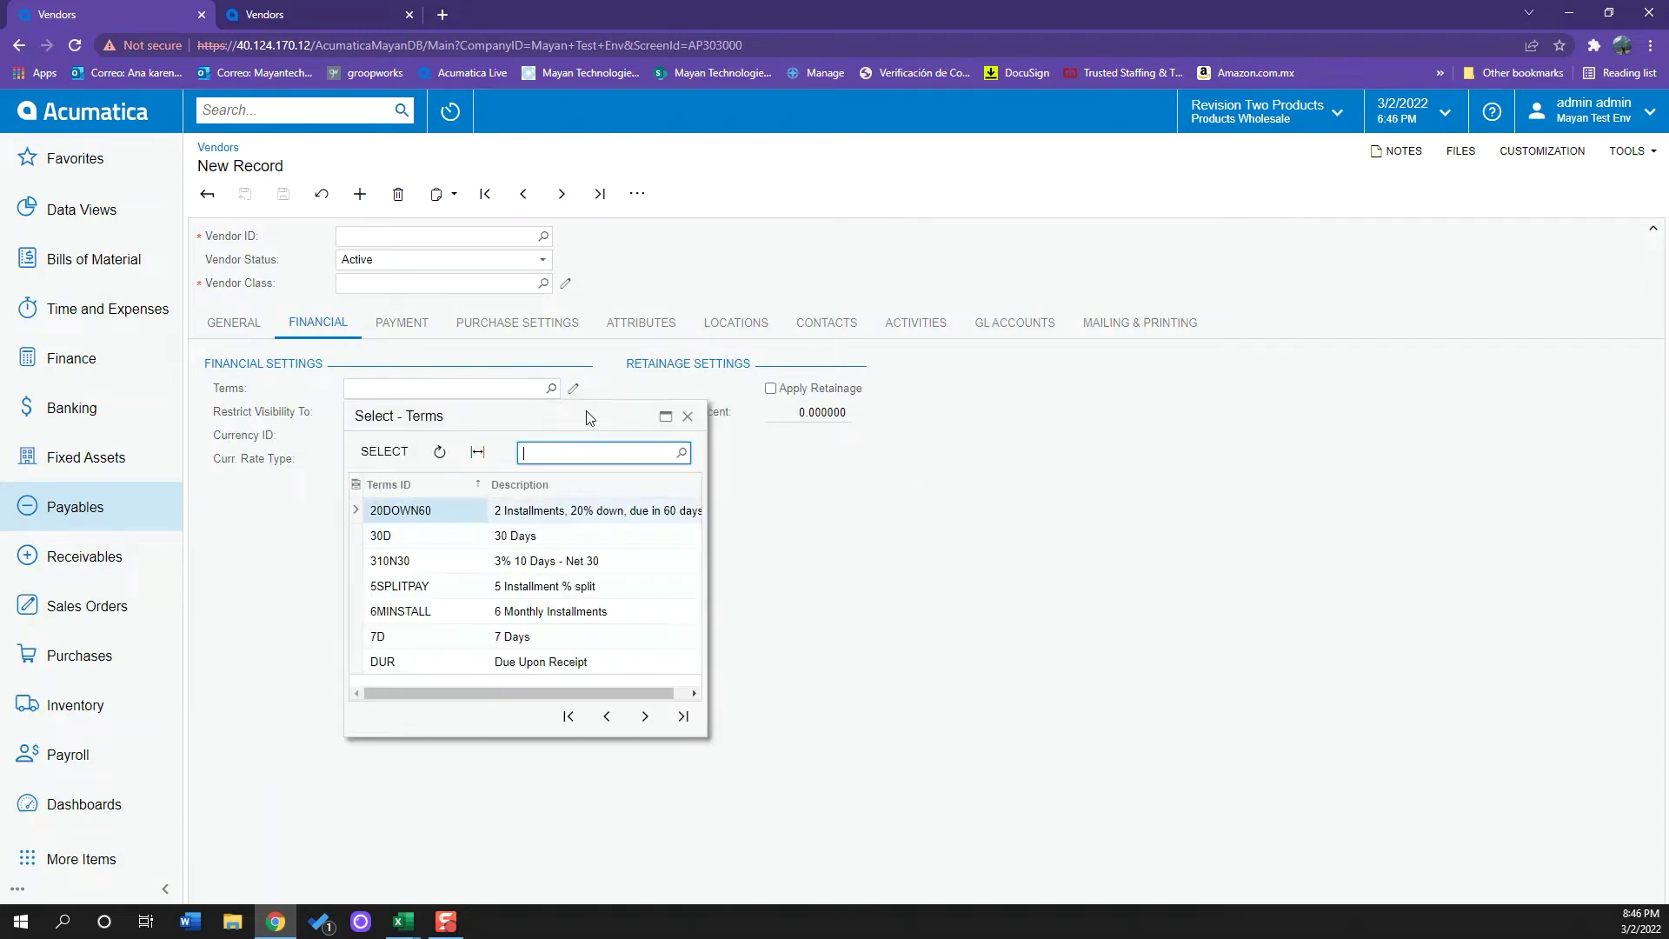
pyautogui.click(706, 569)
pyautogui.moveTo(711, 569); pyautogui.dragTo(754, 565)
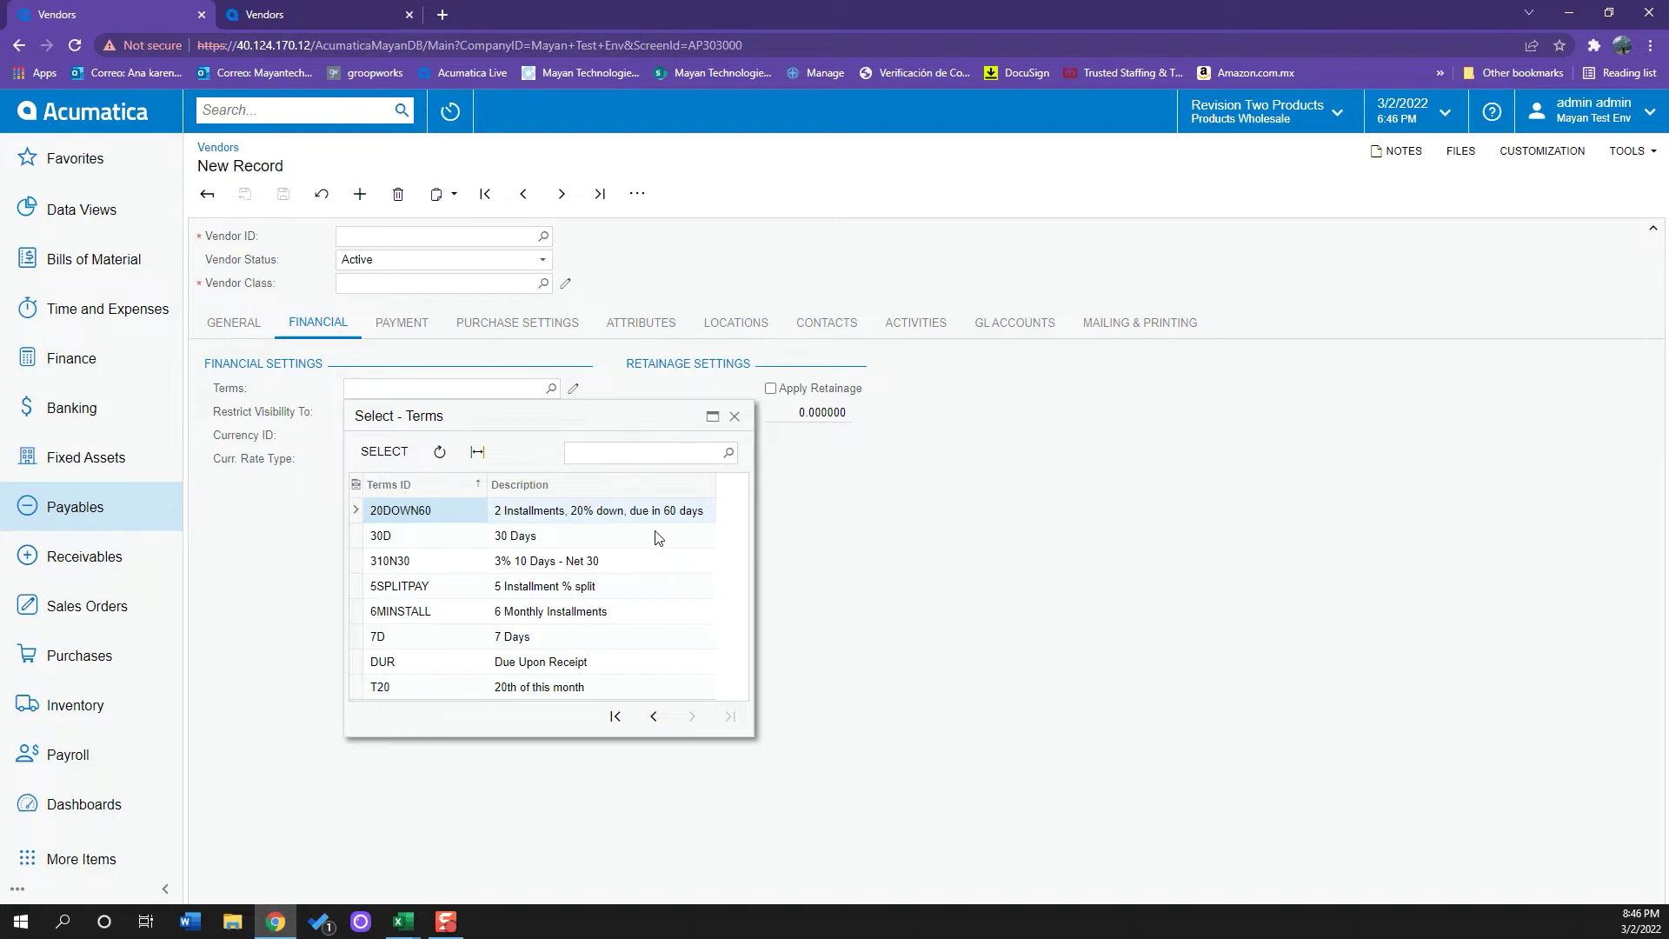
pyautogui.click(657, 537)
pyautogui.click(644, 632)
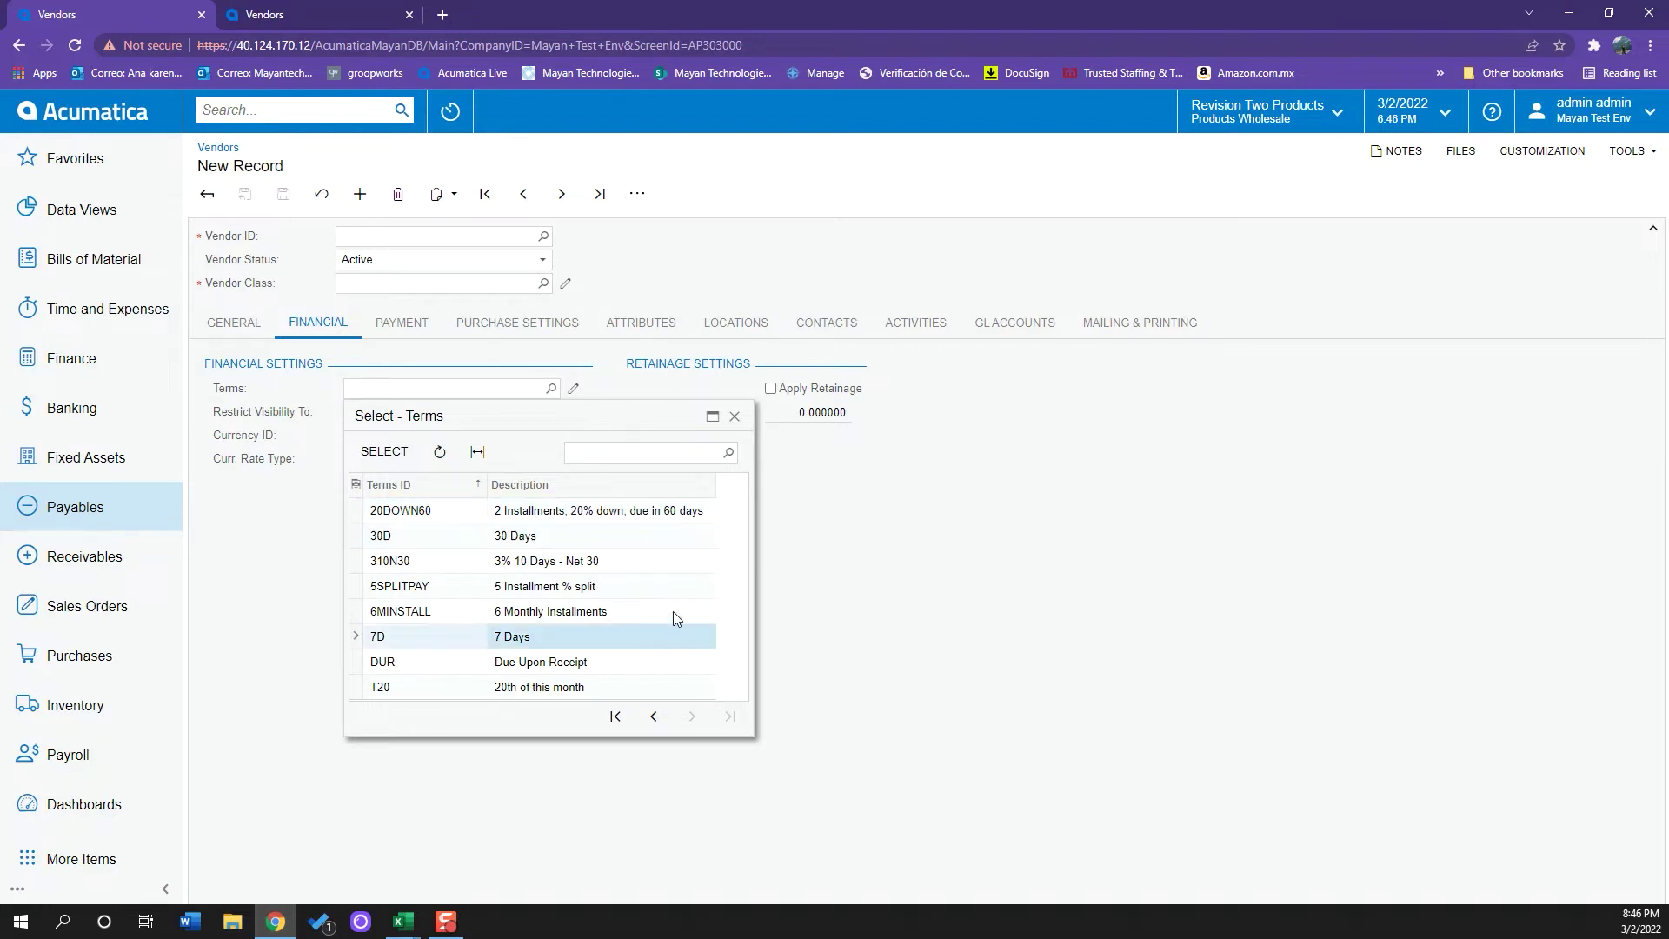
pyautogui.click(659, 665)
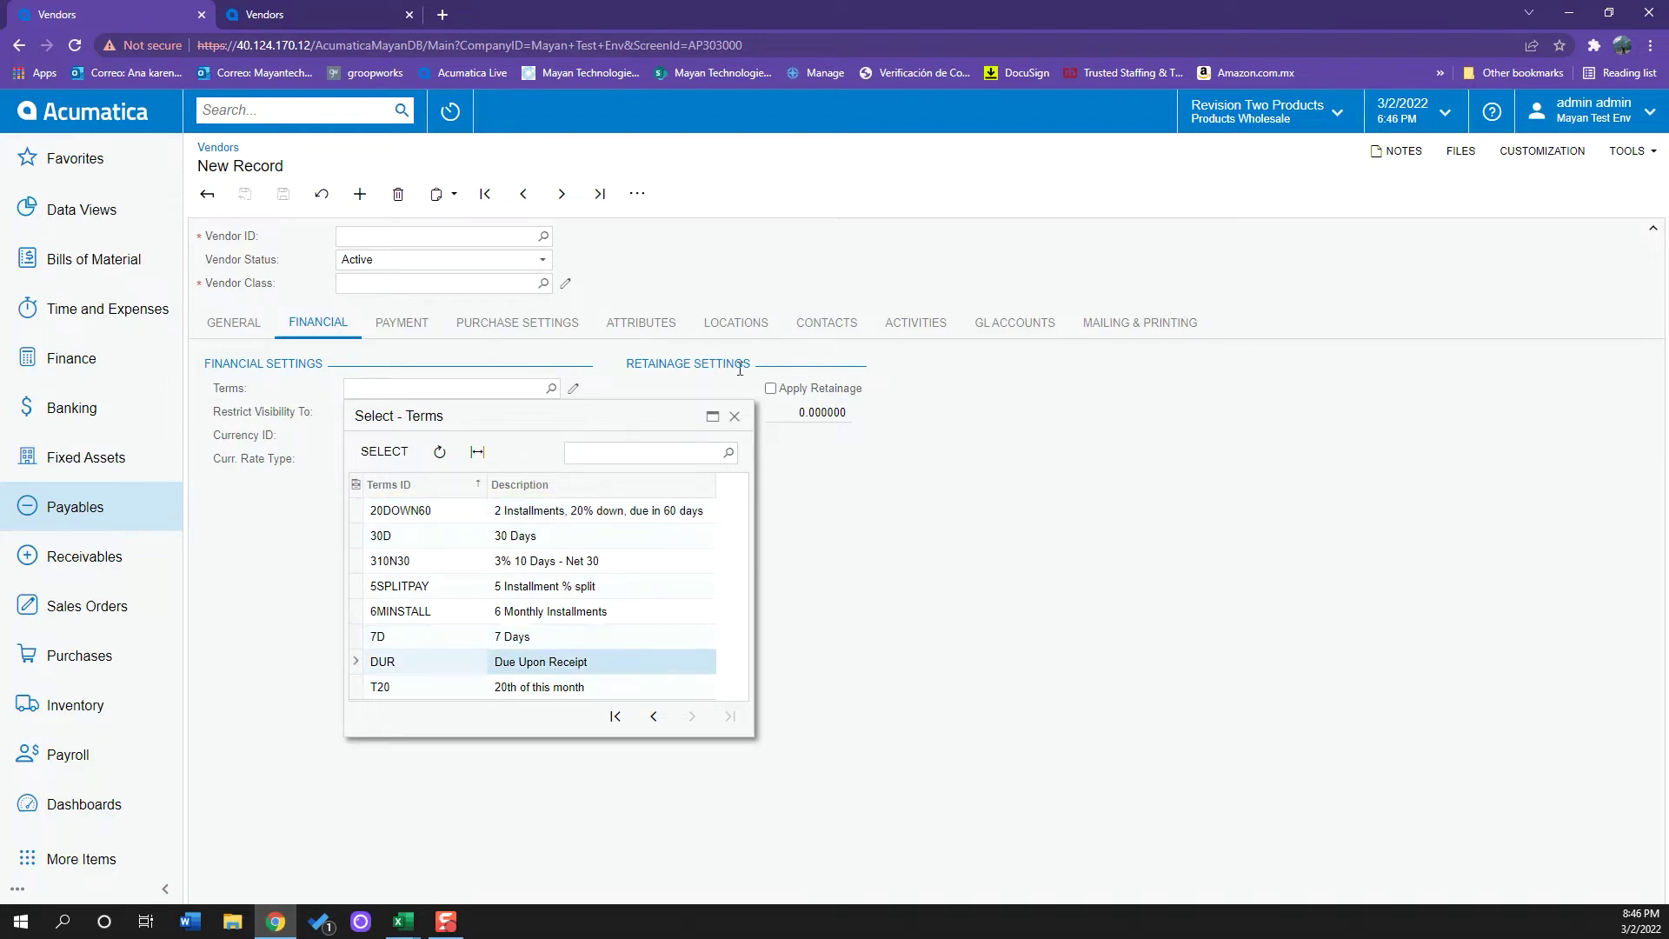
pyautogui.click(734, 419)
pyautogui.click(419, 327)
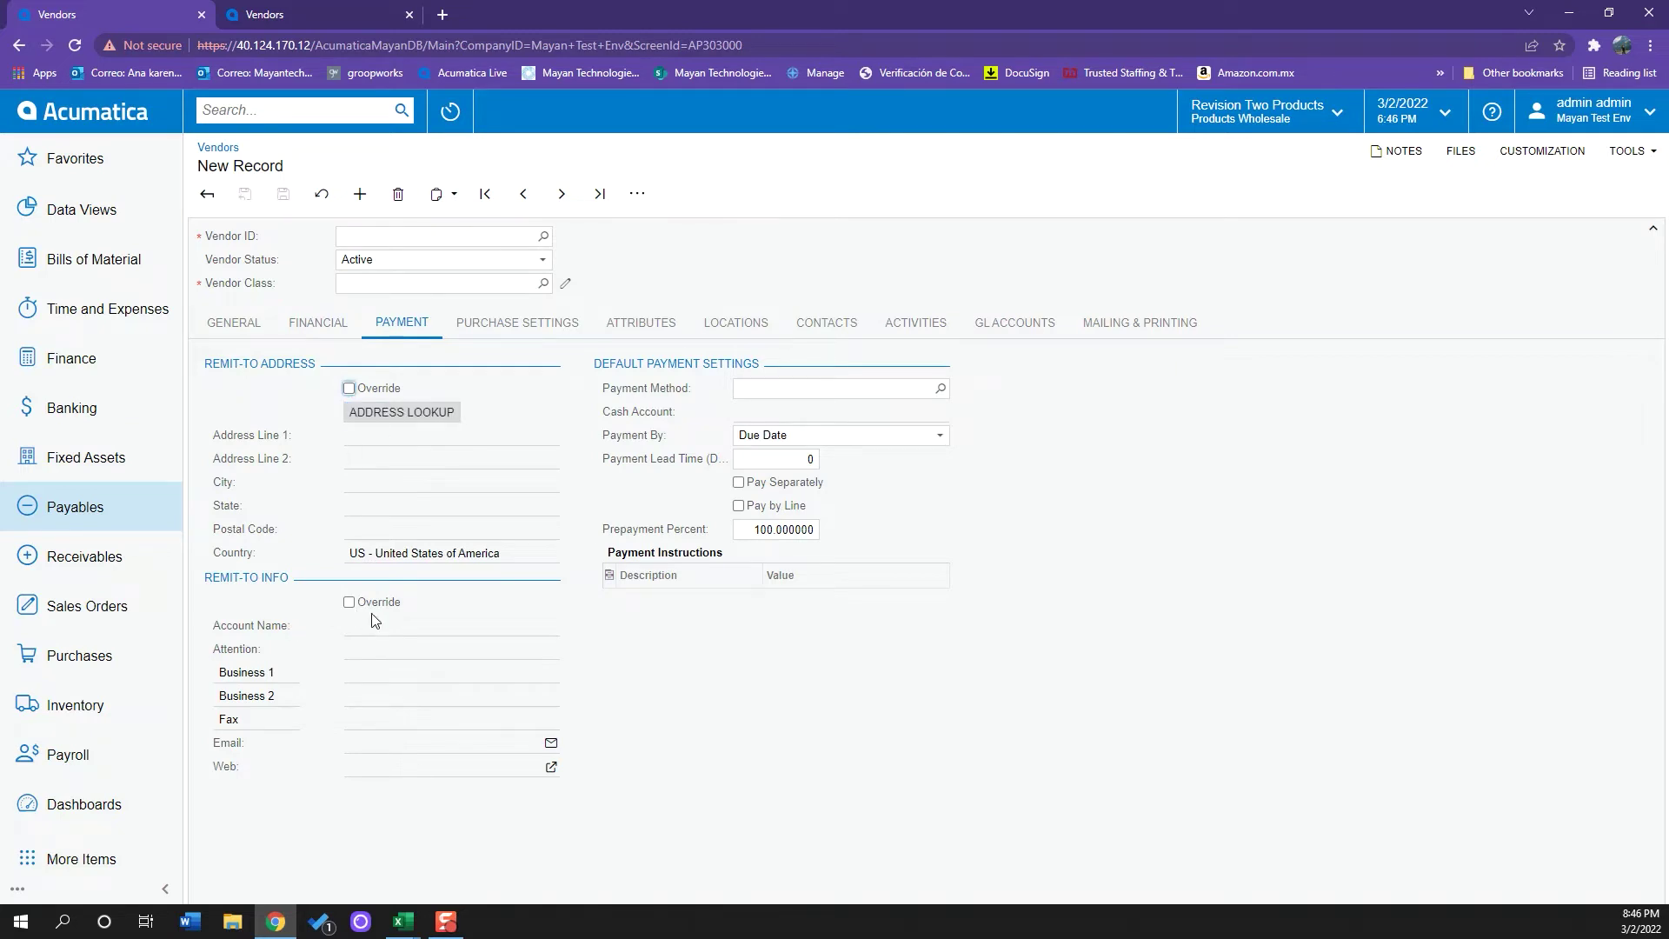
pyautogui.click(255, 339)
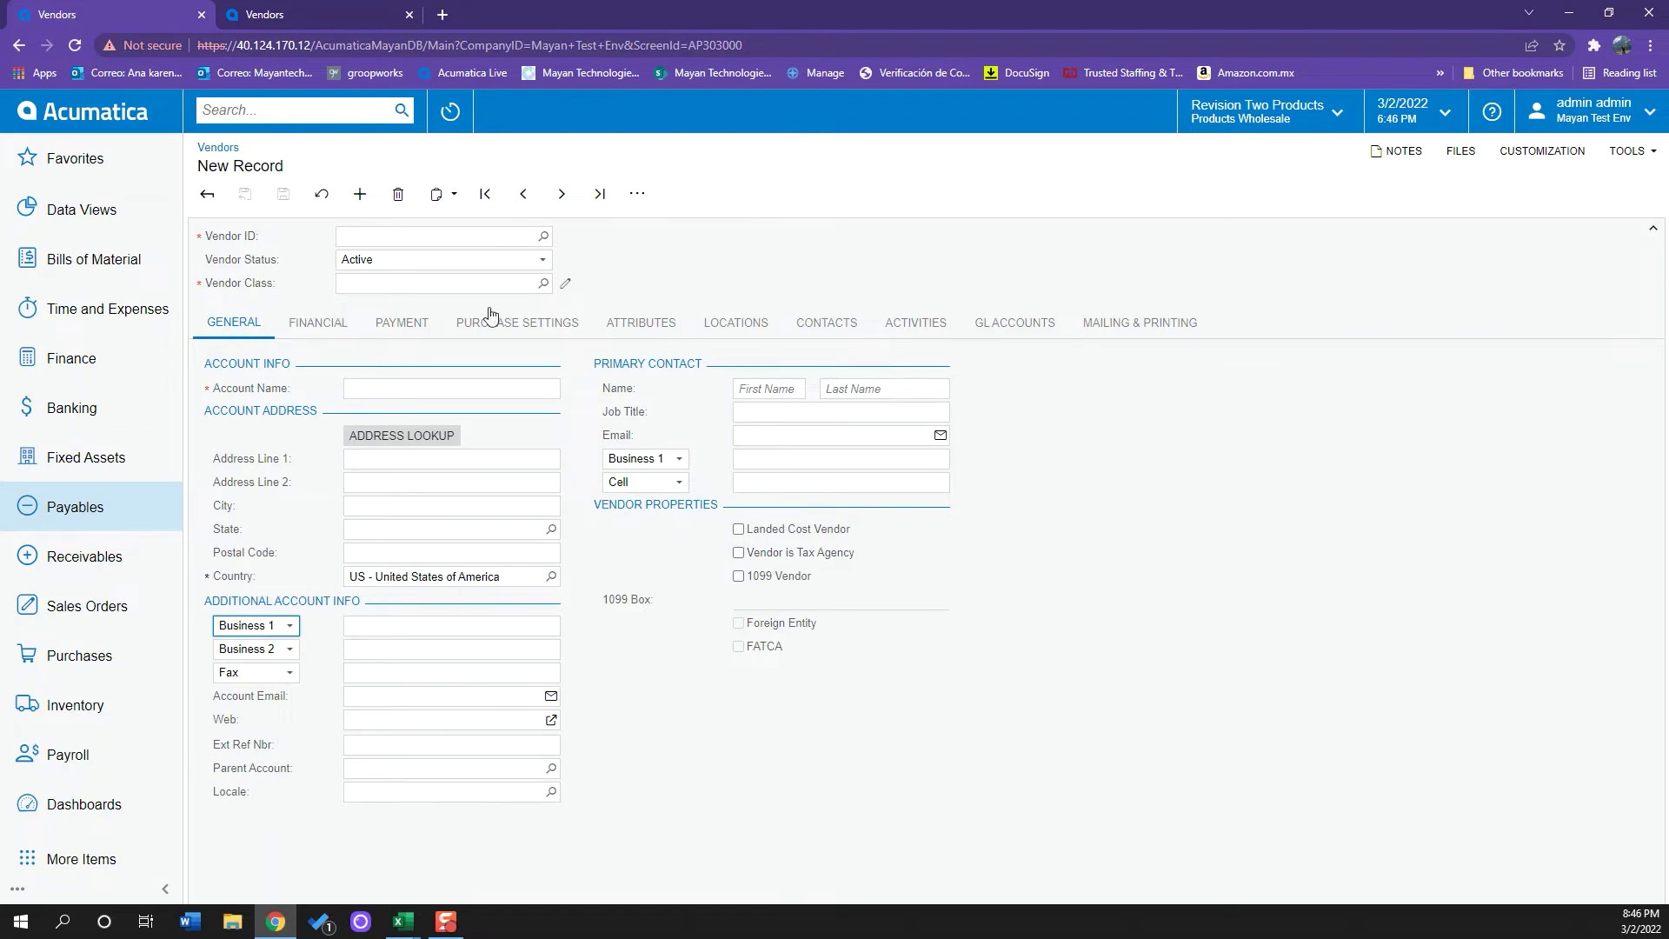
# - Turn on Override for both the Remit-To Address and the Ship-From Address
pyautogui.click(420, 336)
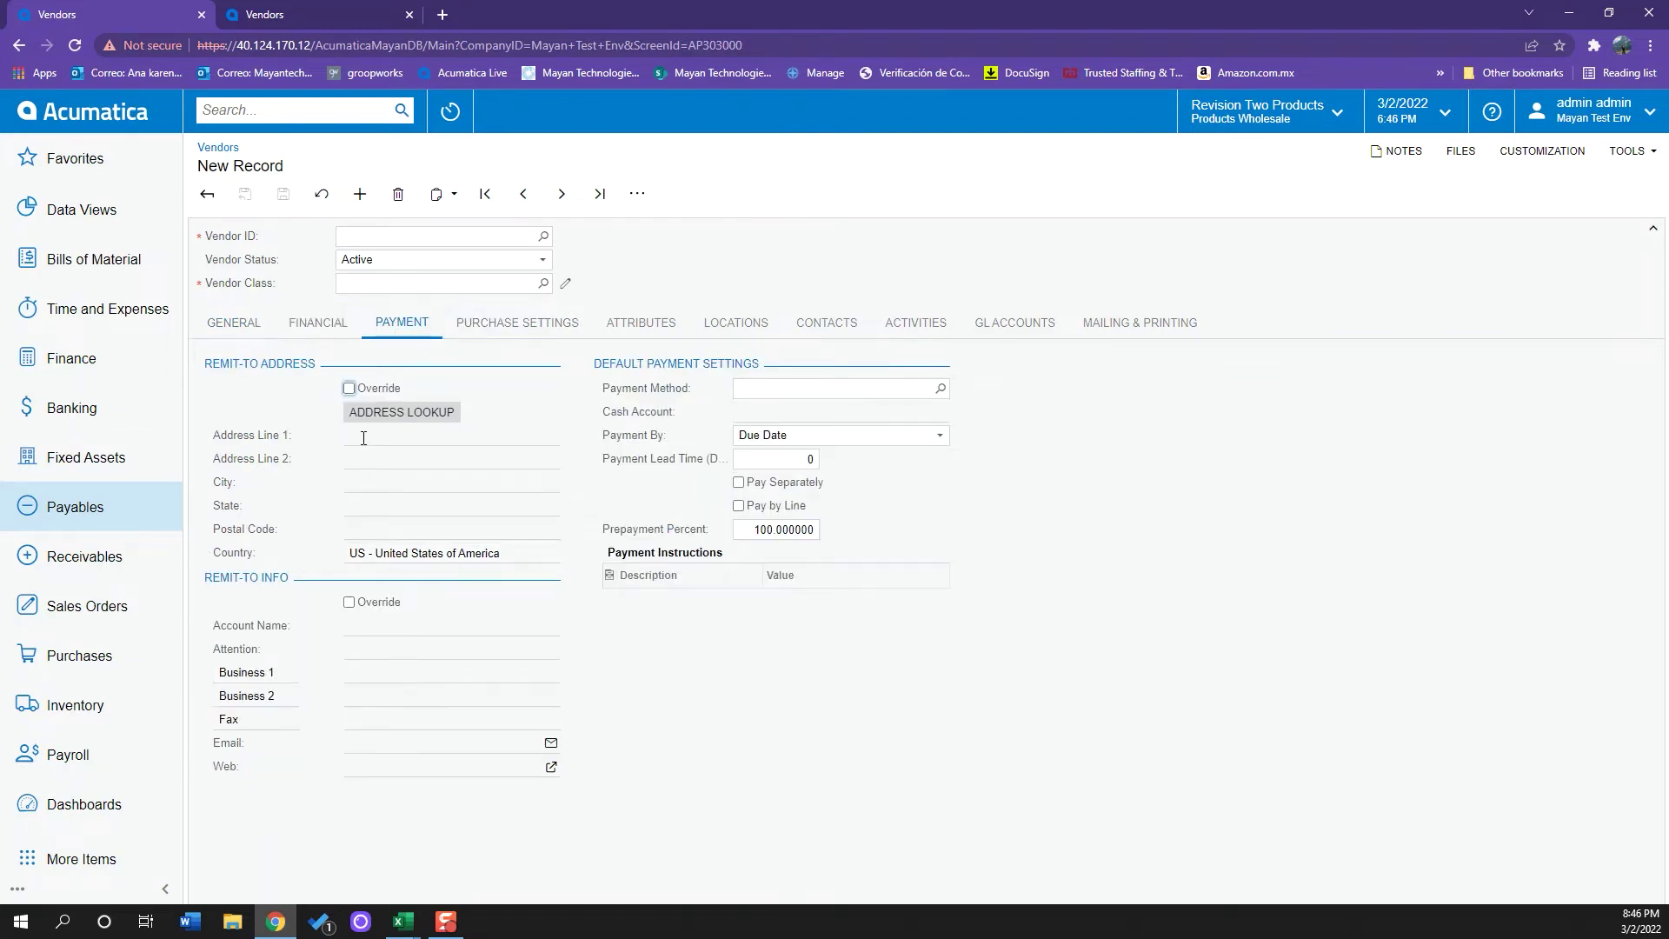
pyautogui.click(350, 388)
pyautogui.click(539, 336)
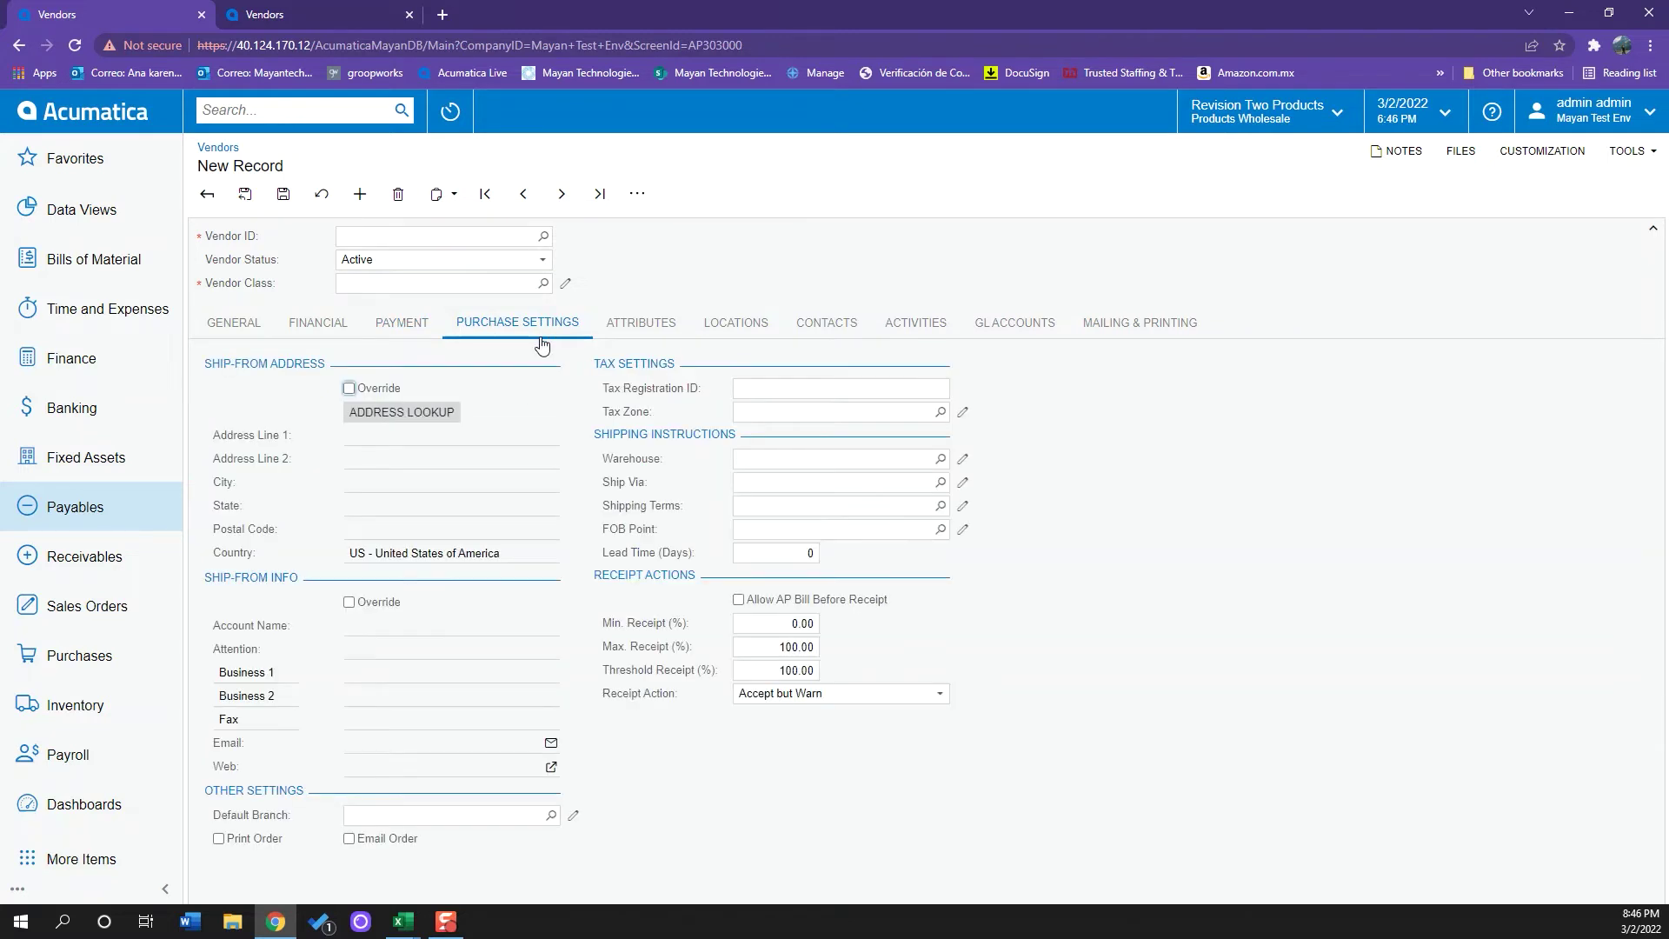
pyautogui.click(348, 389)
pyautogui.click(416, 333)
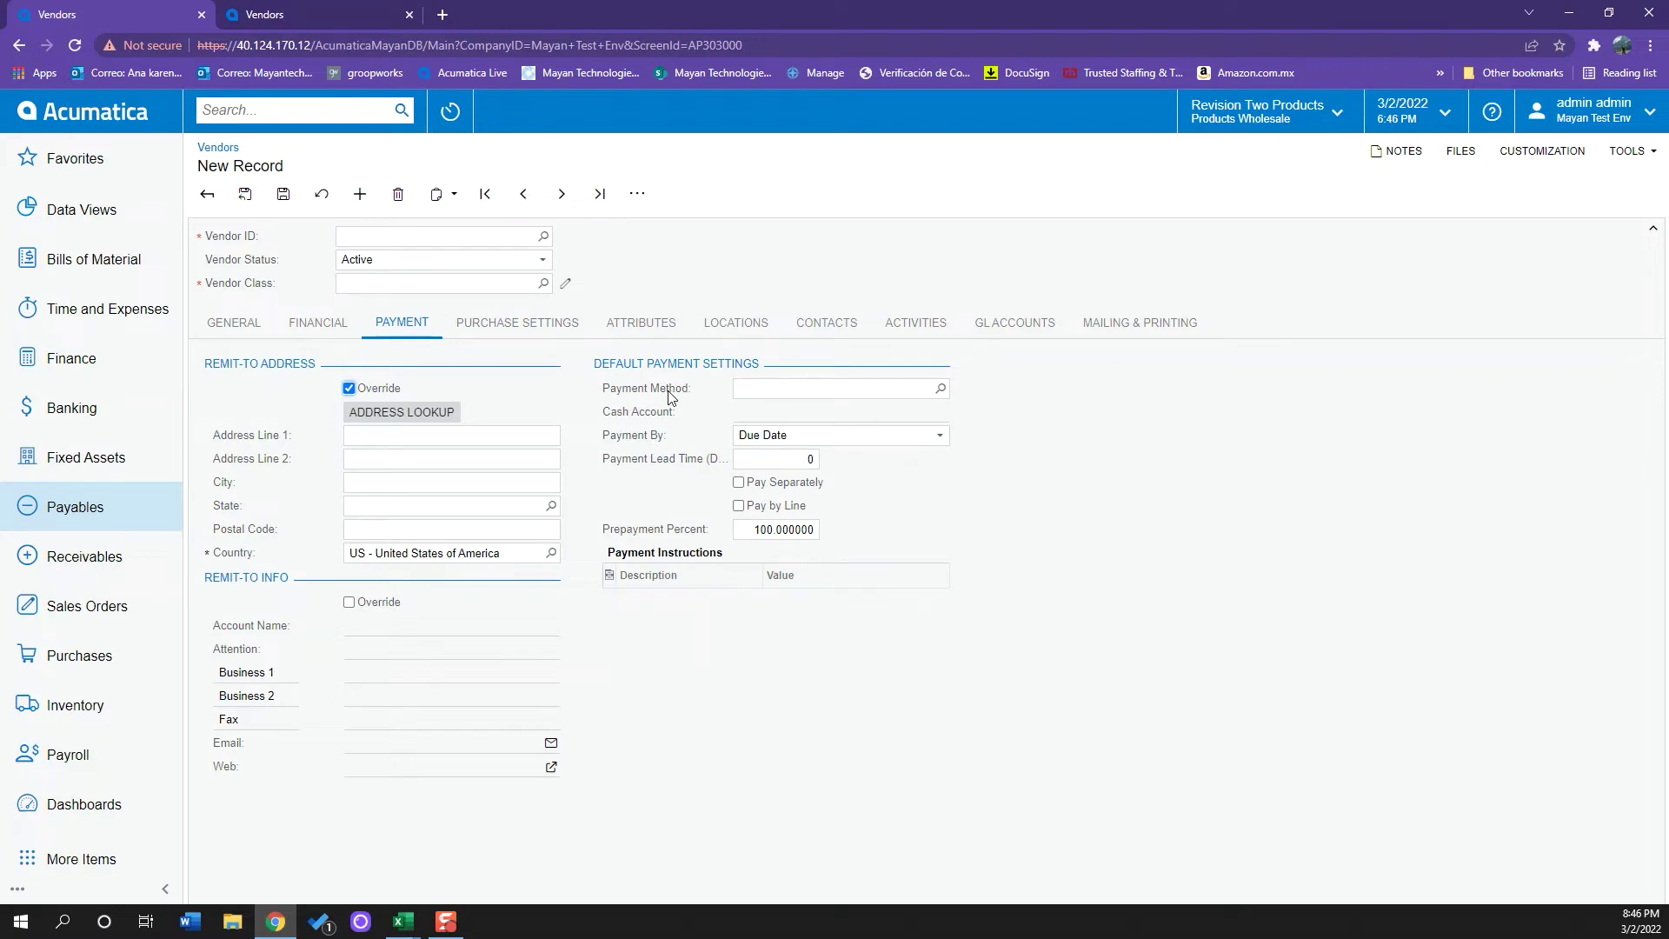
pyautogui.click(940, 389)
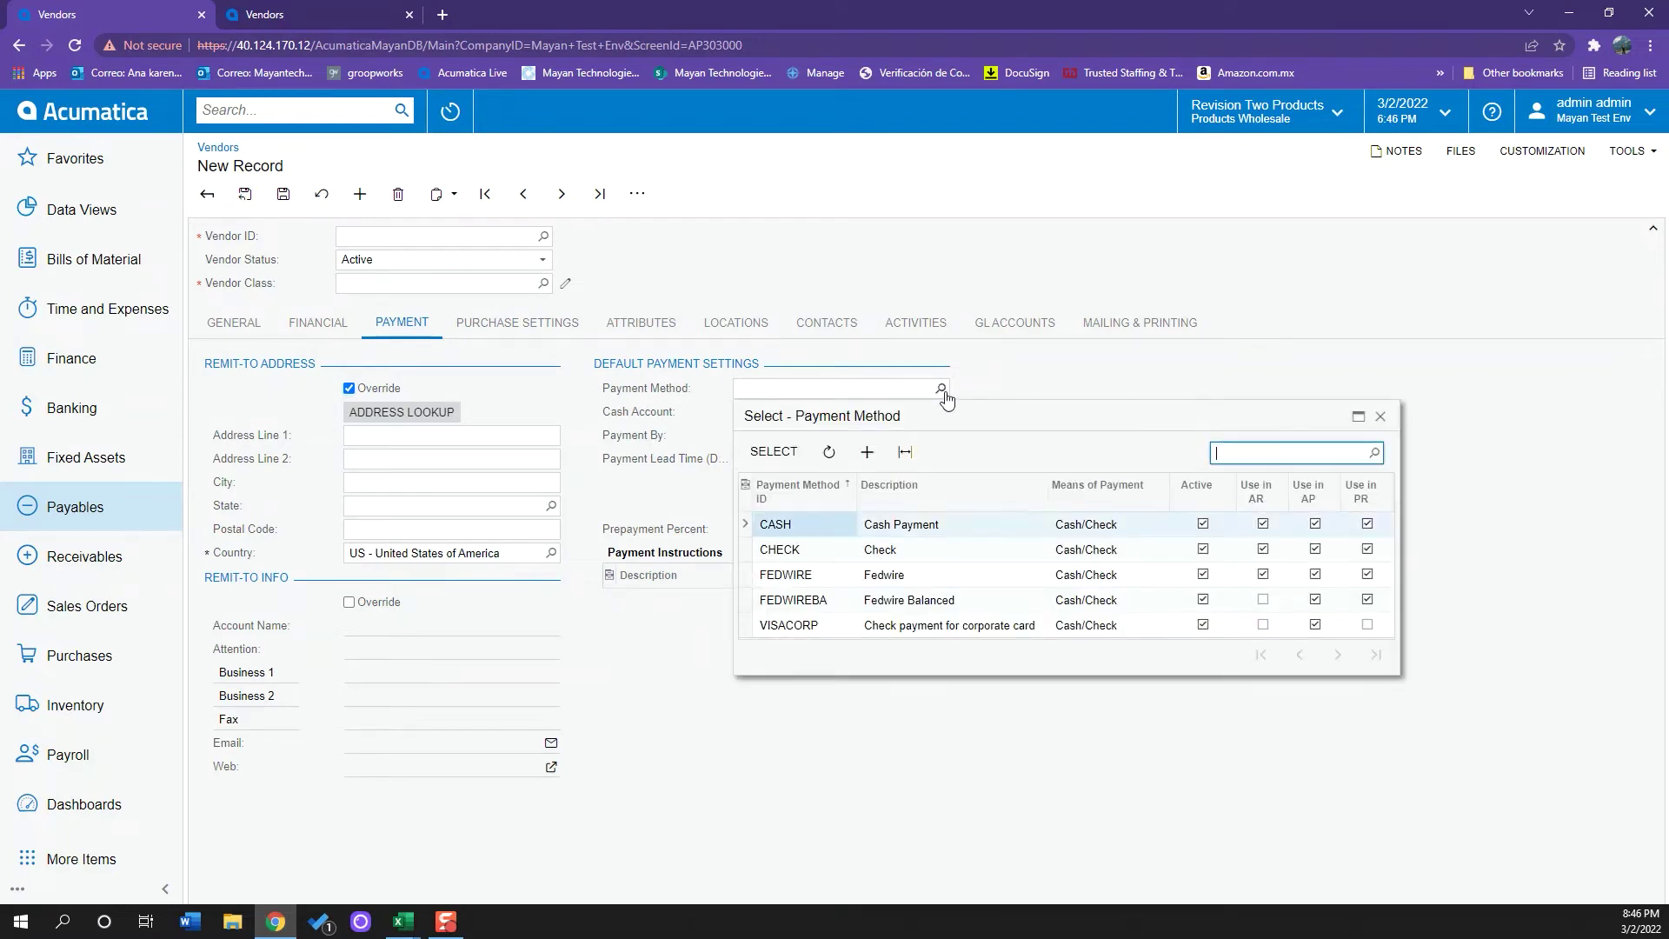
# - Set the vendor's payment method to CASH - Cash Payment
pyautogui.click(904, 536)
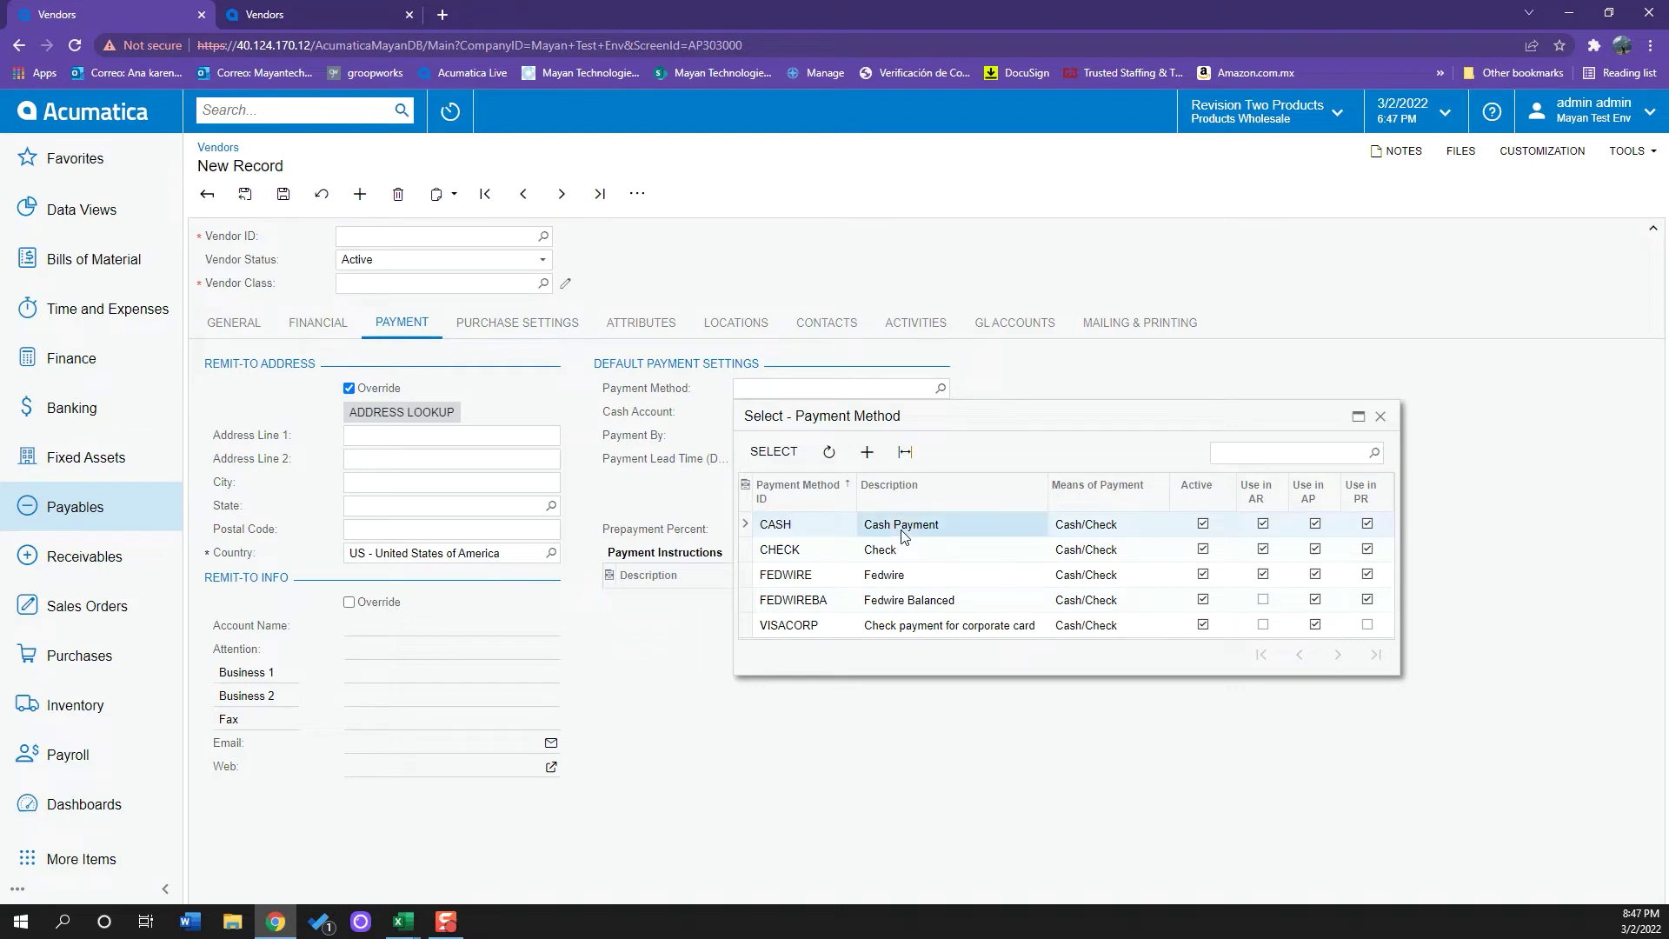
pyautogui.doubleClick(903, 536)
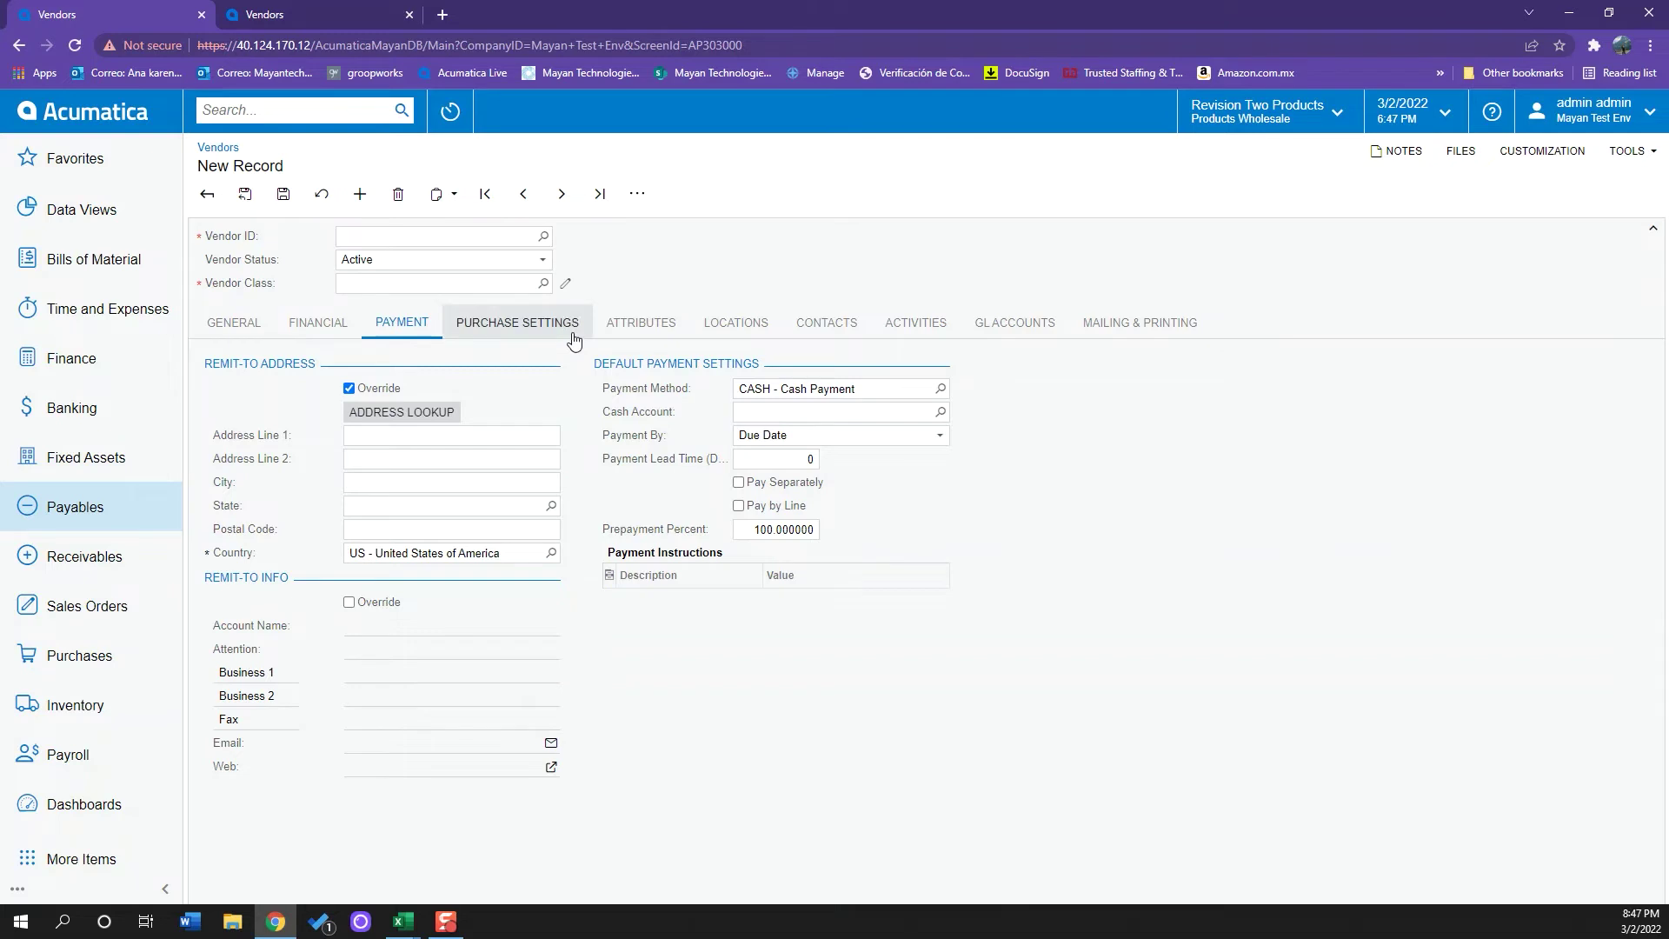
pyautogui.click(665, 329)
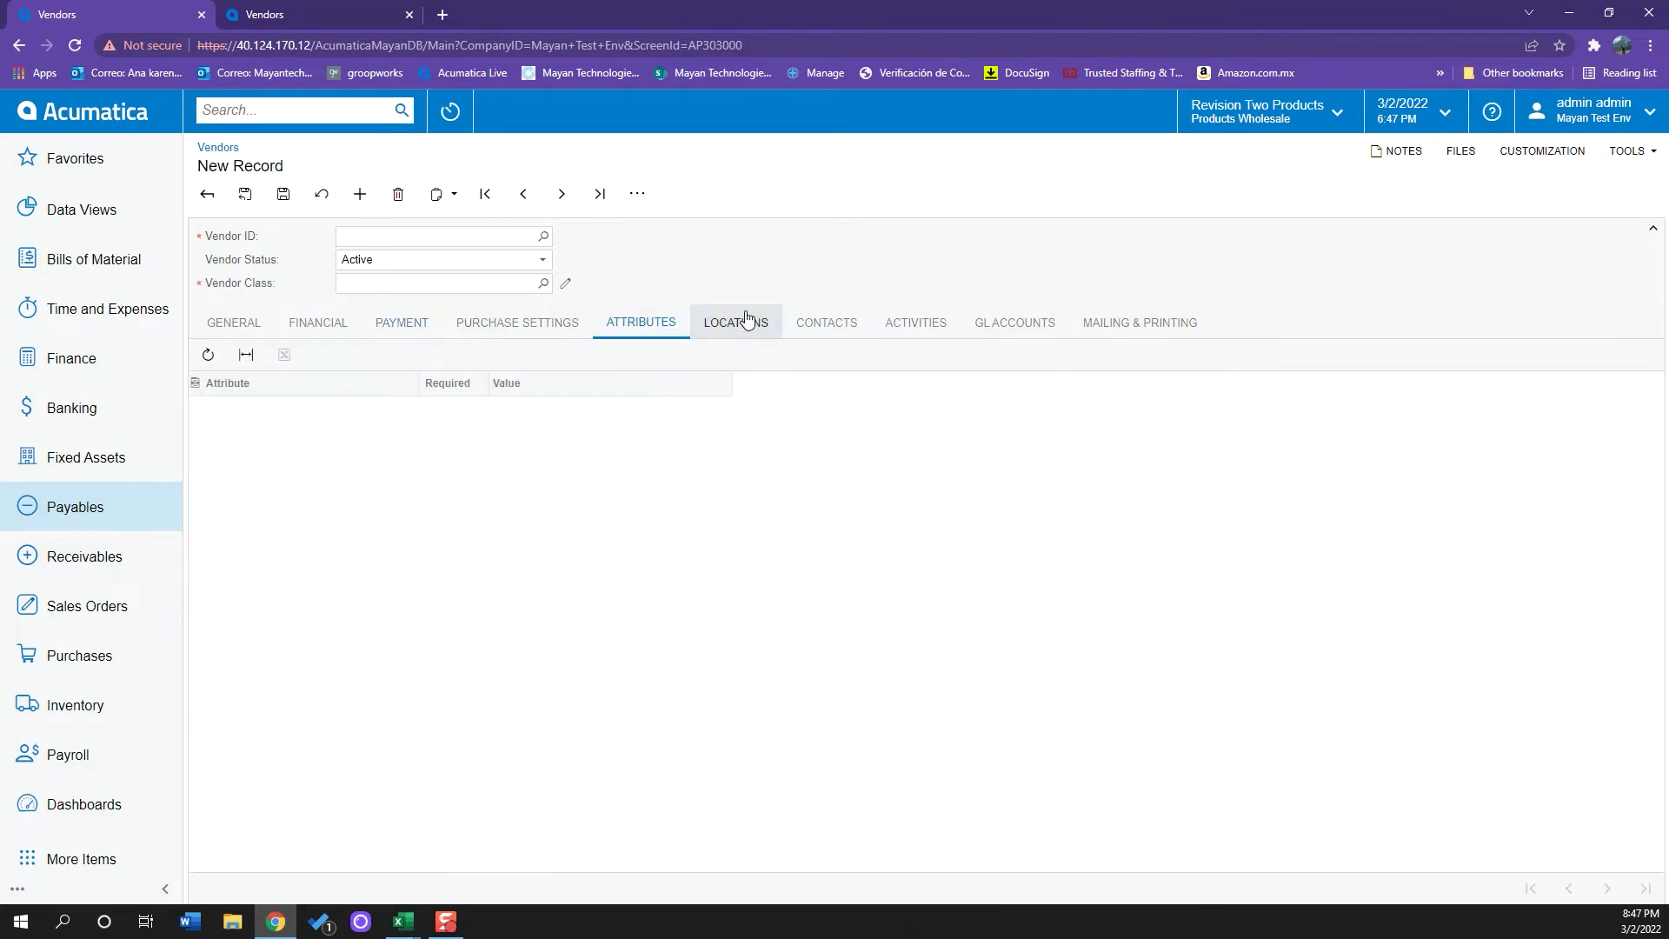
pyautogui.click(748, 319)
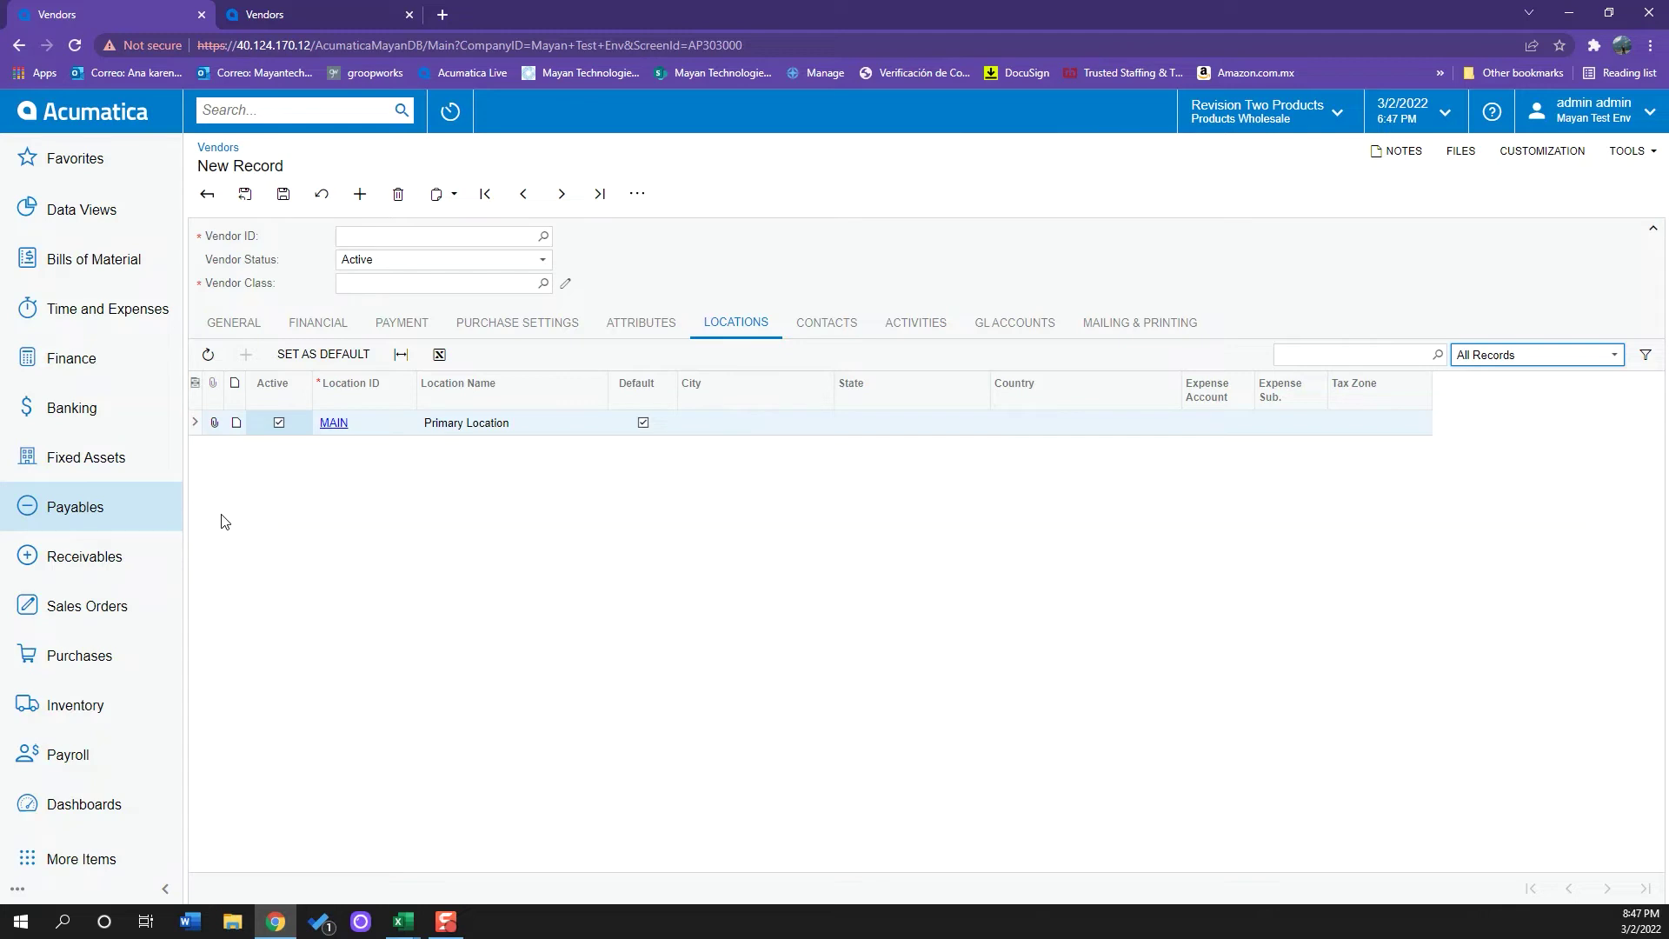
pyautogui.click(863, 335)
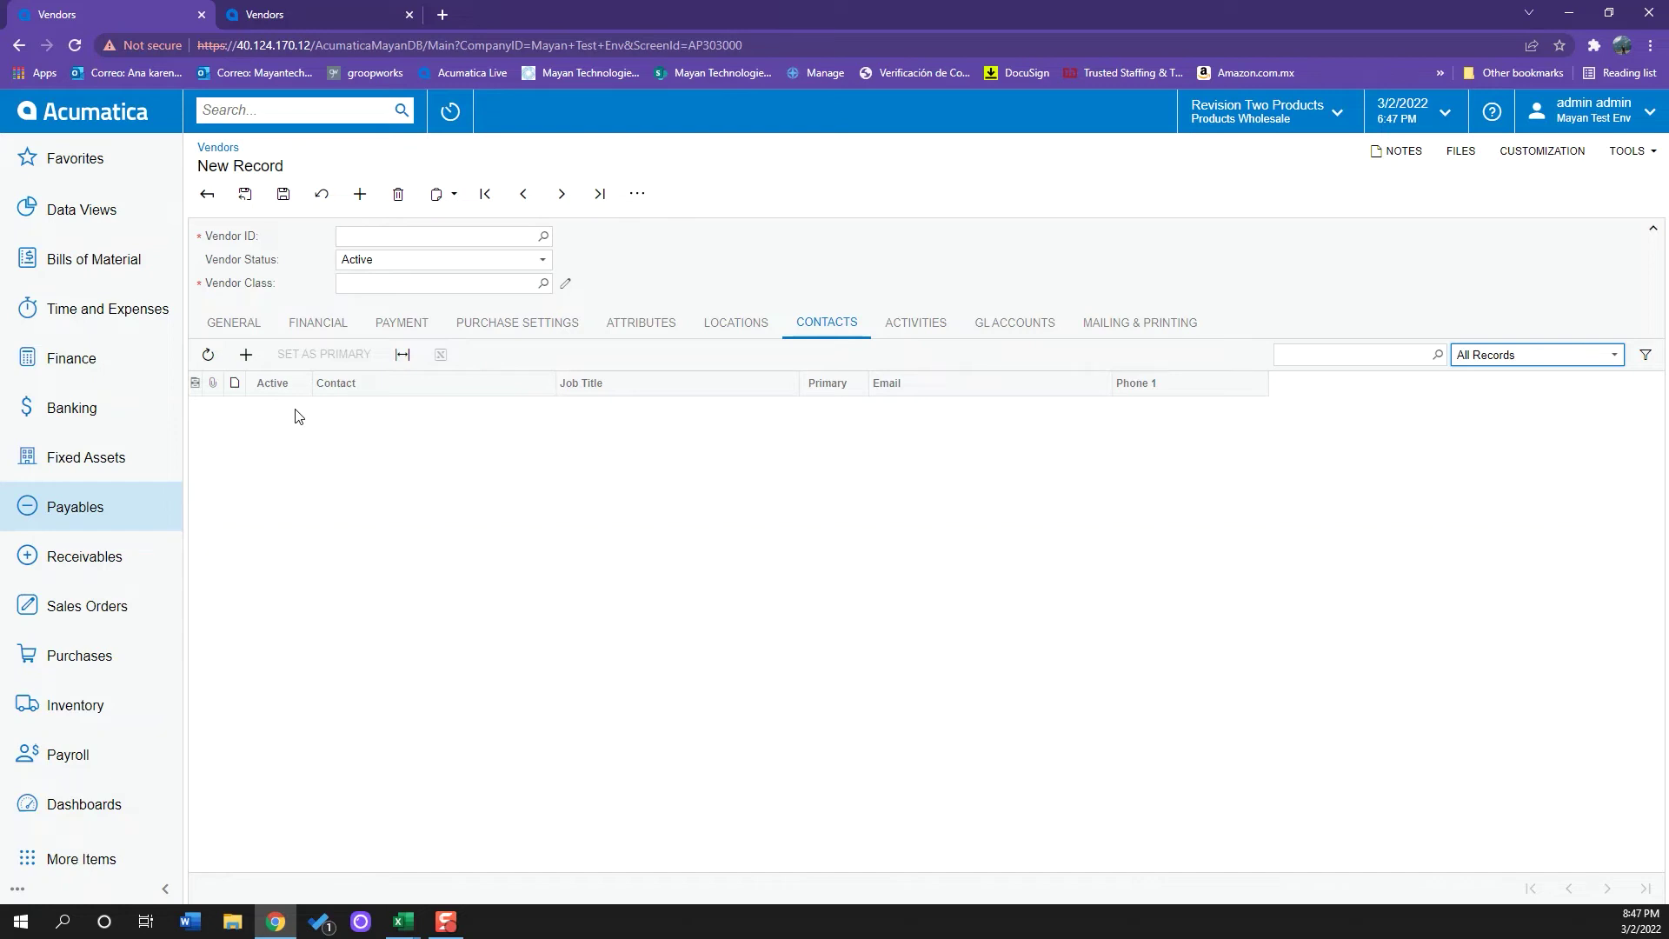
pyautogui.click(895, 325)
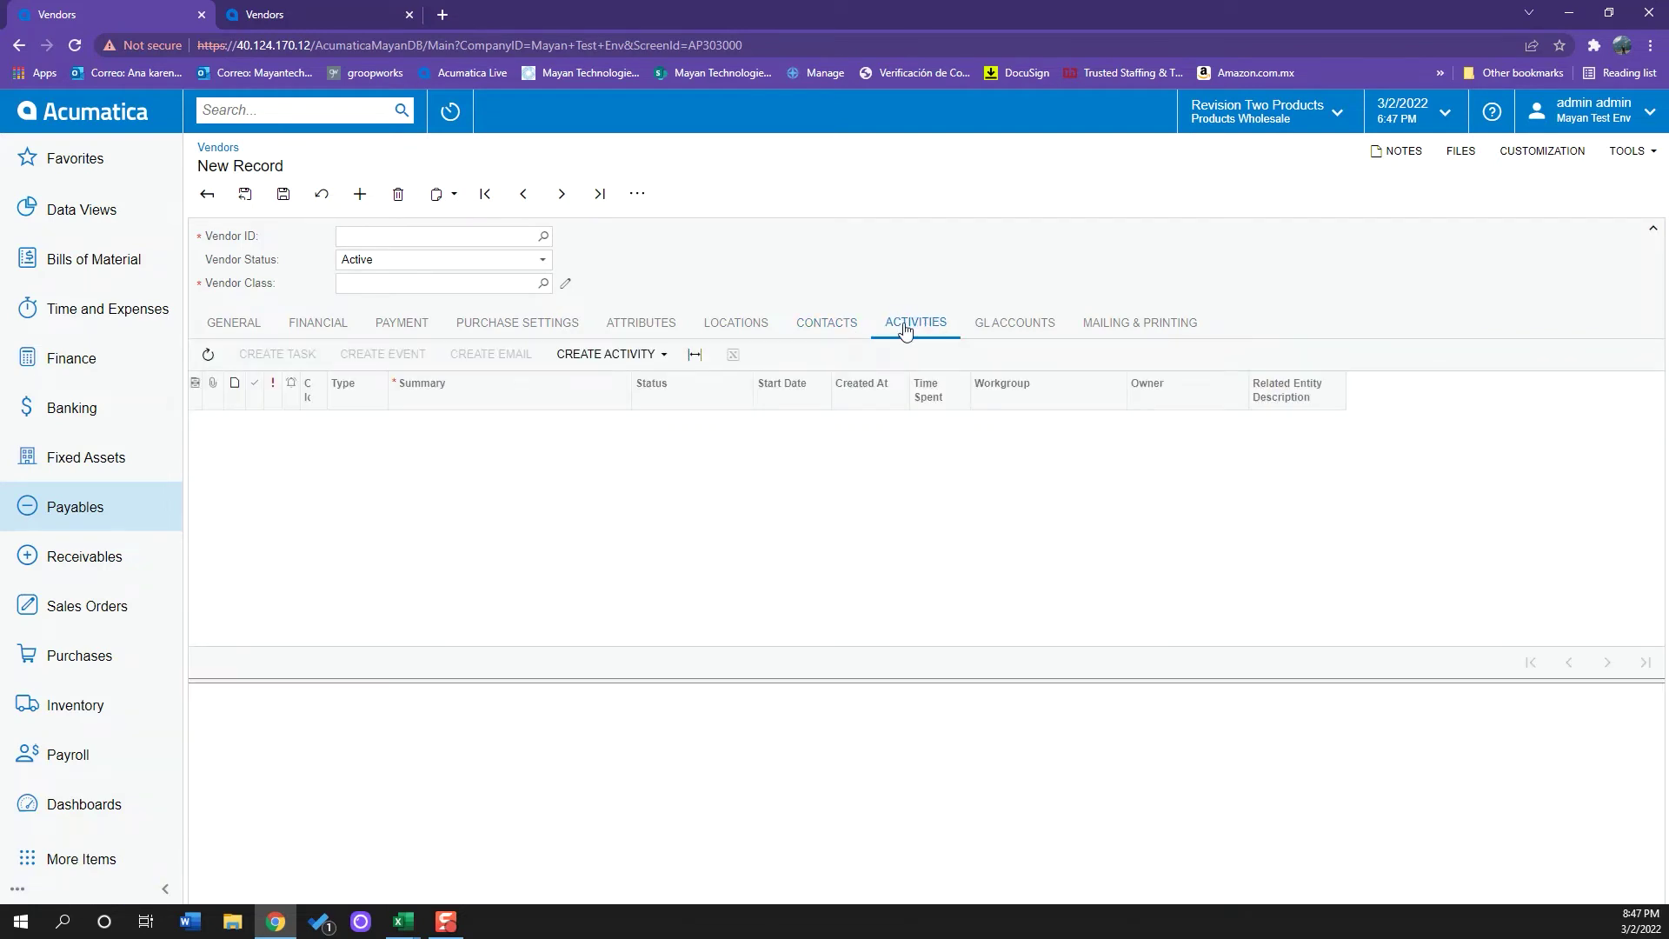
pyautogui.click(999, 330)
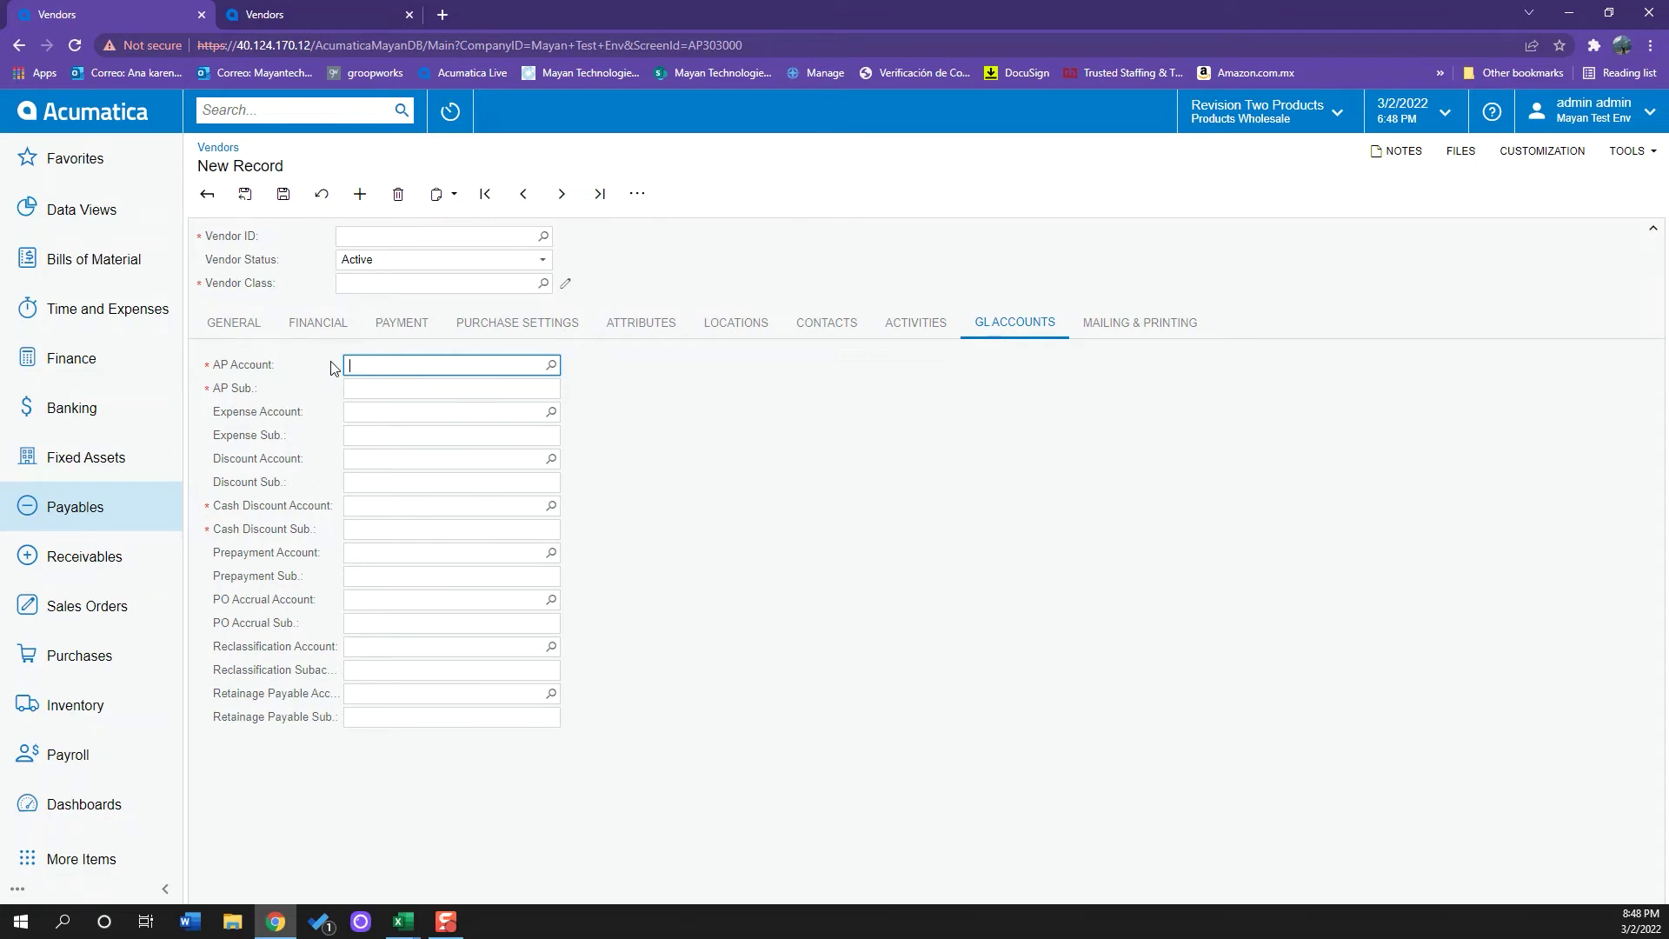
pyautogui.hotkey('shift', 'F10')
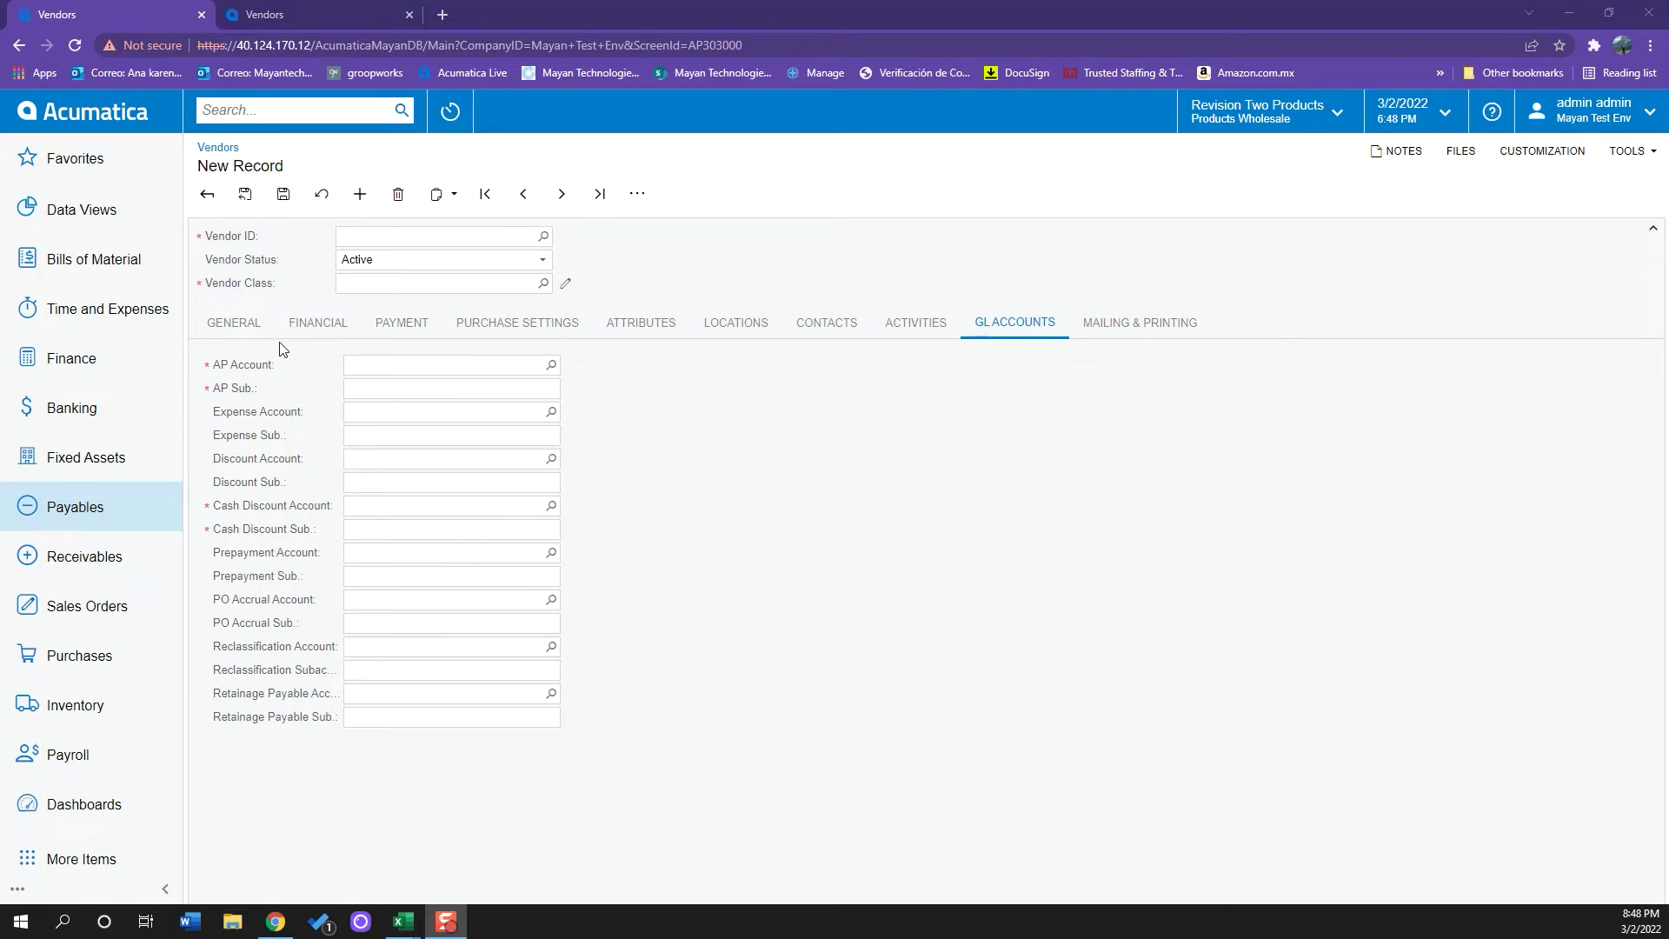
# - Replace the account name on the General tab with 'Cheese It'
pyautogui.click(245, 325)
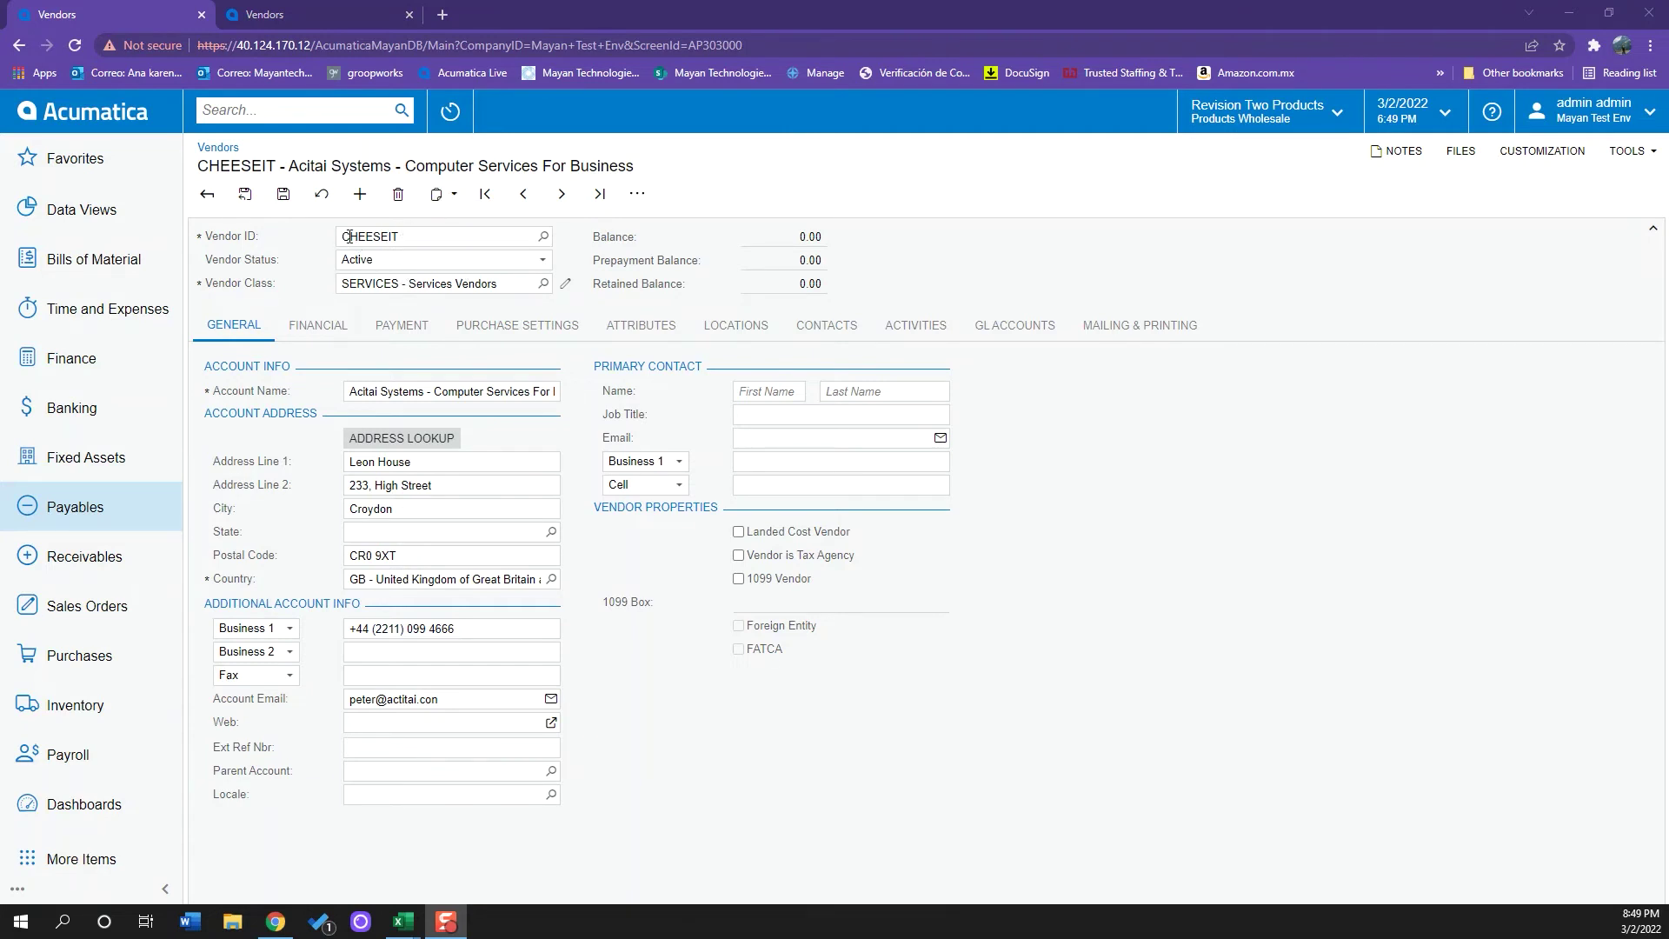
pyautogui.click(355, 392)
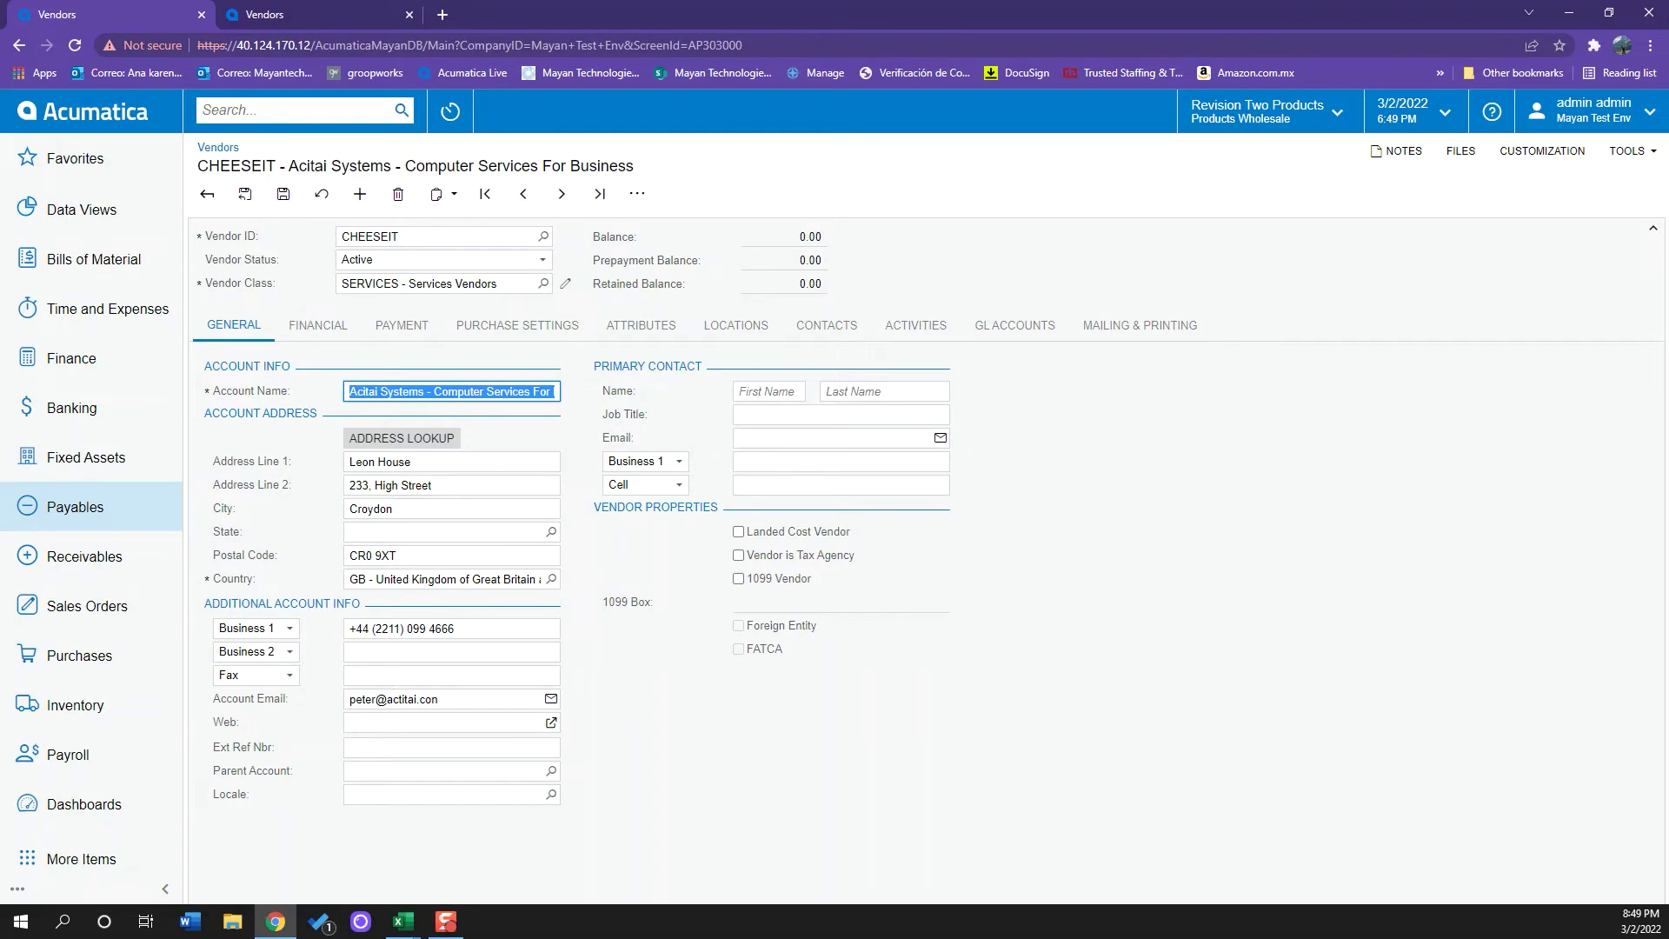
pyautogui.write('Cheese It')
pyautogui.press('Tab')
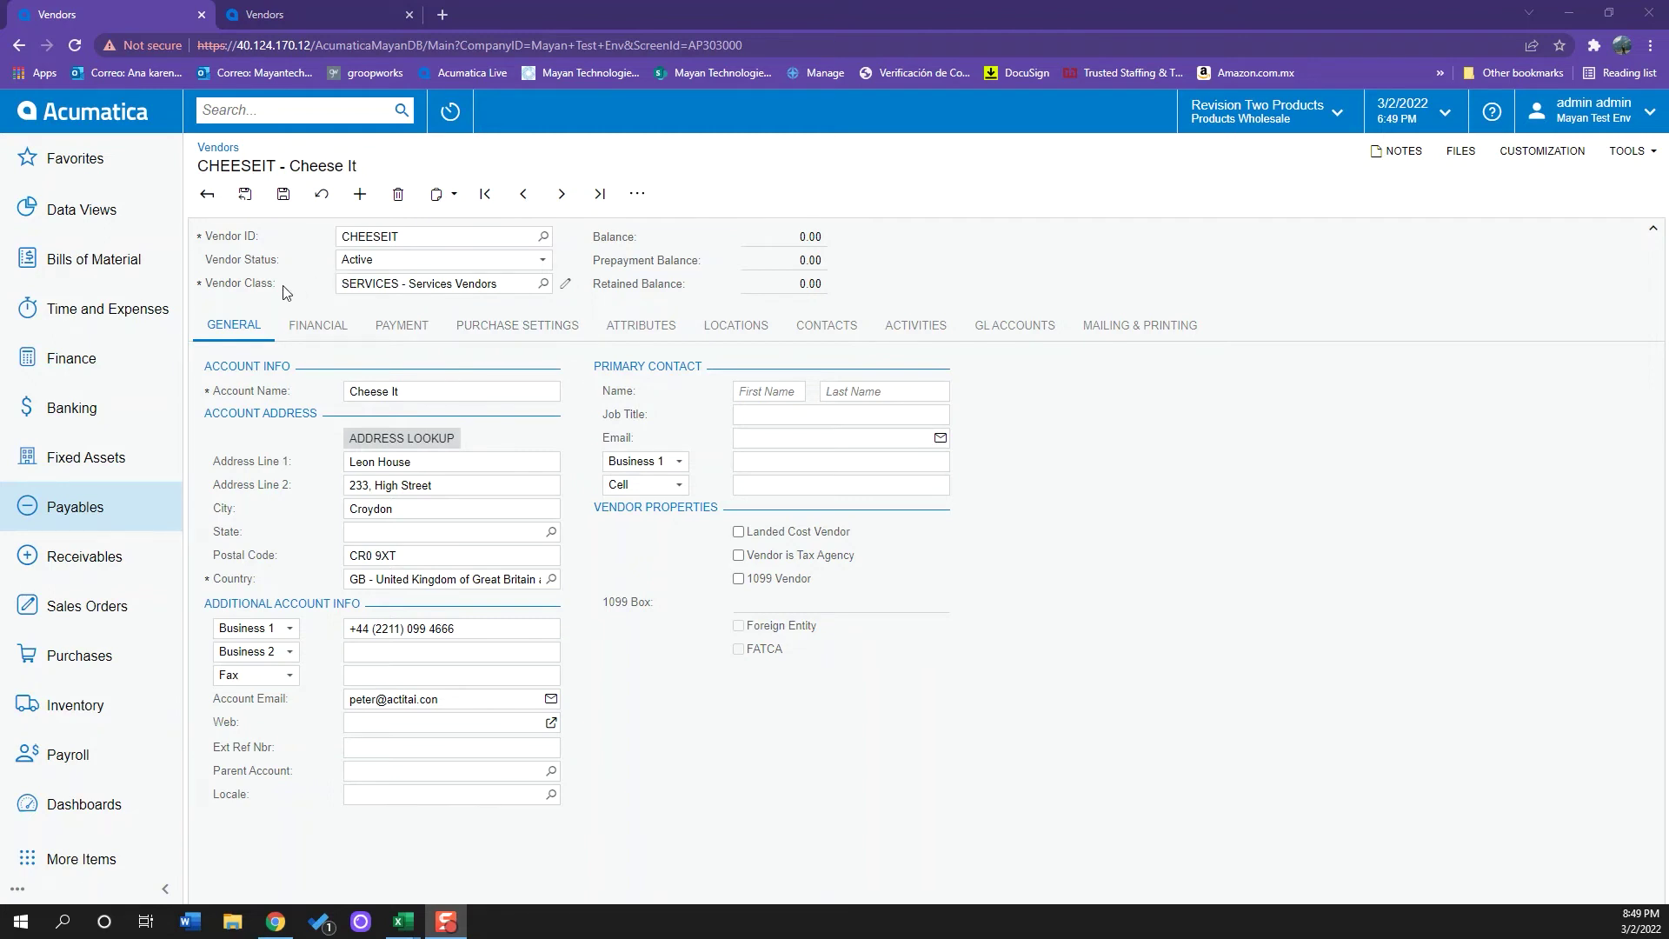
pyautogui.click(339, 289)
# - Assign the PRODUCT vendor class and open its Vendor Classes window, enlarged for viewing
pyautogui.click(543, 284)
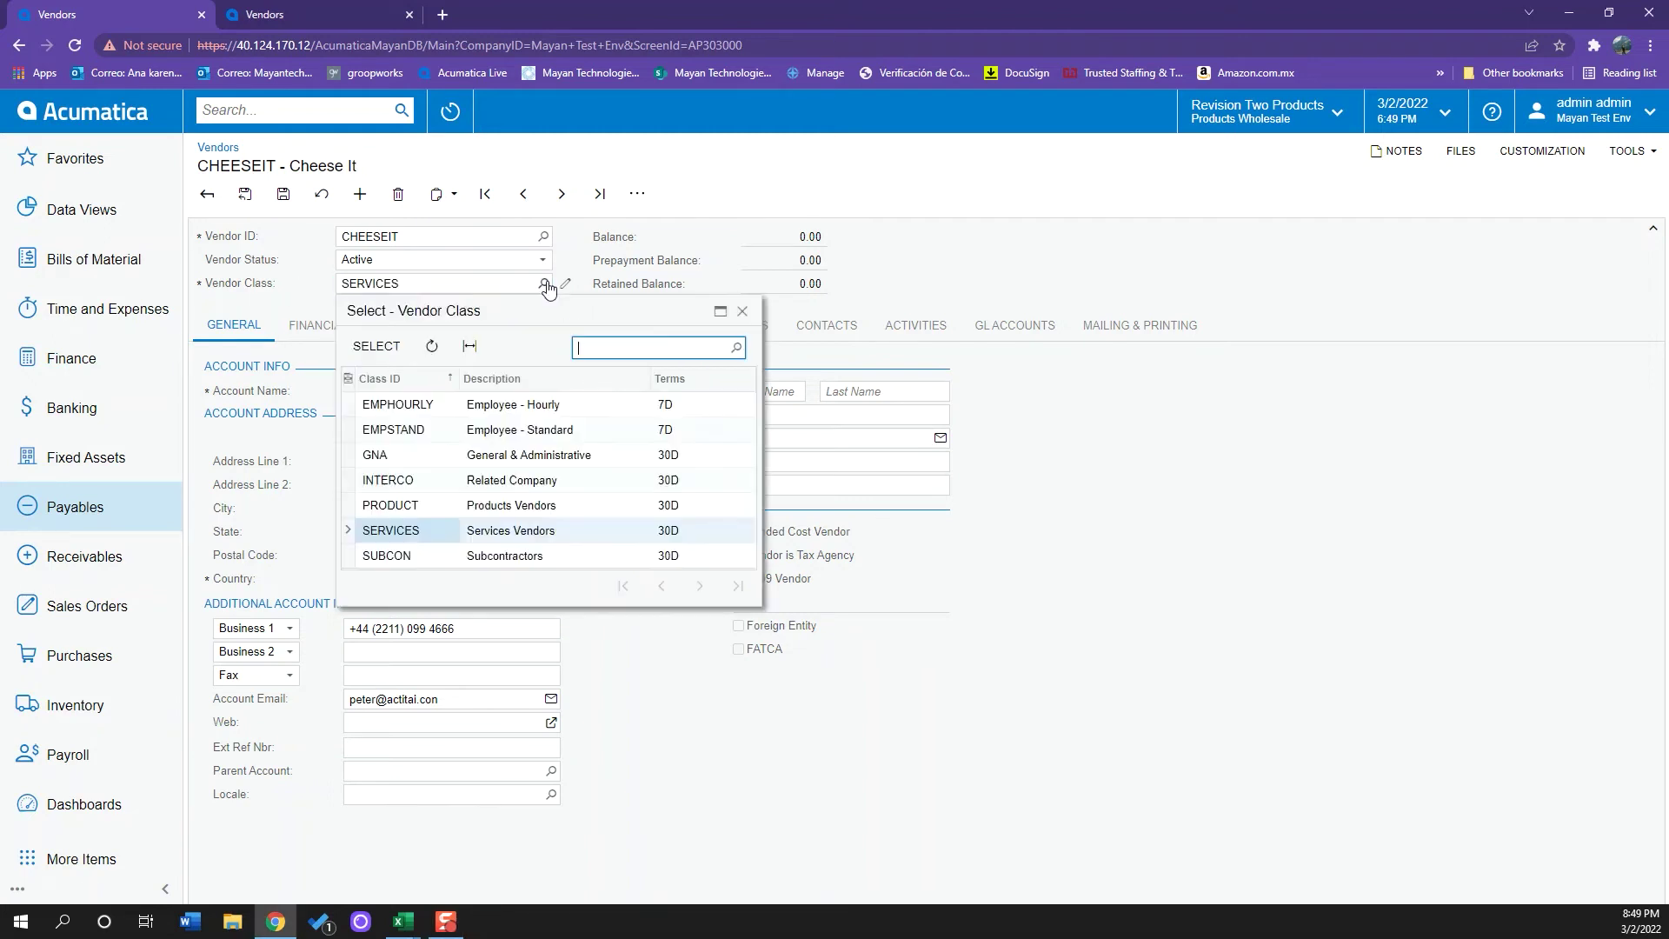
pyautogui.doubleClick(500, 507)
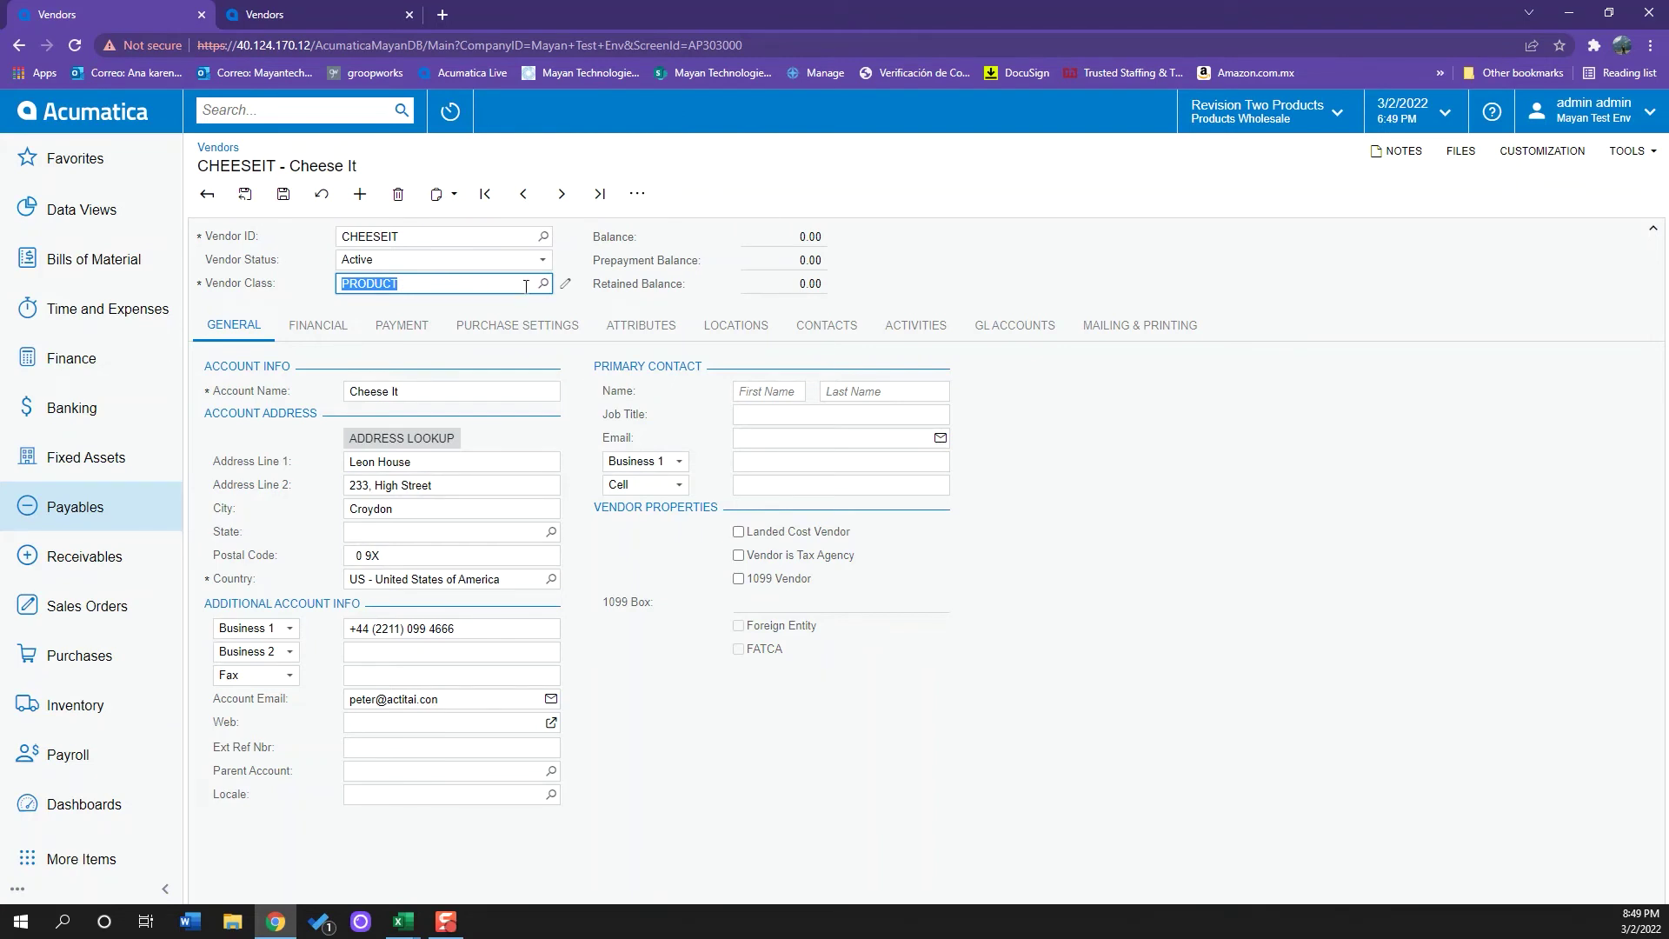
pyautogui.click(565, 283)
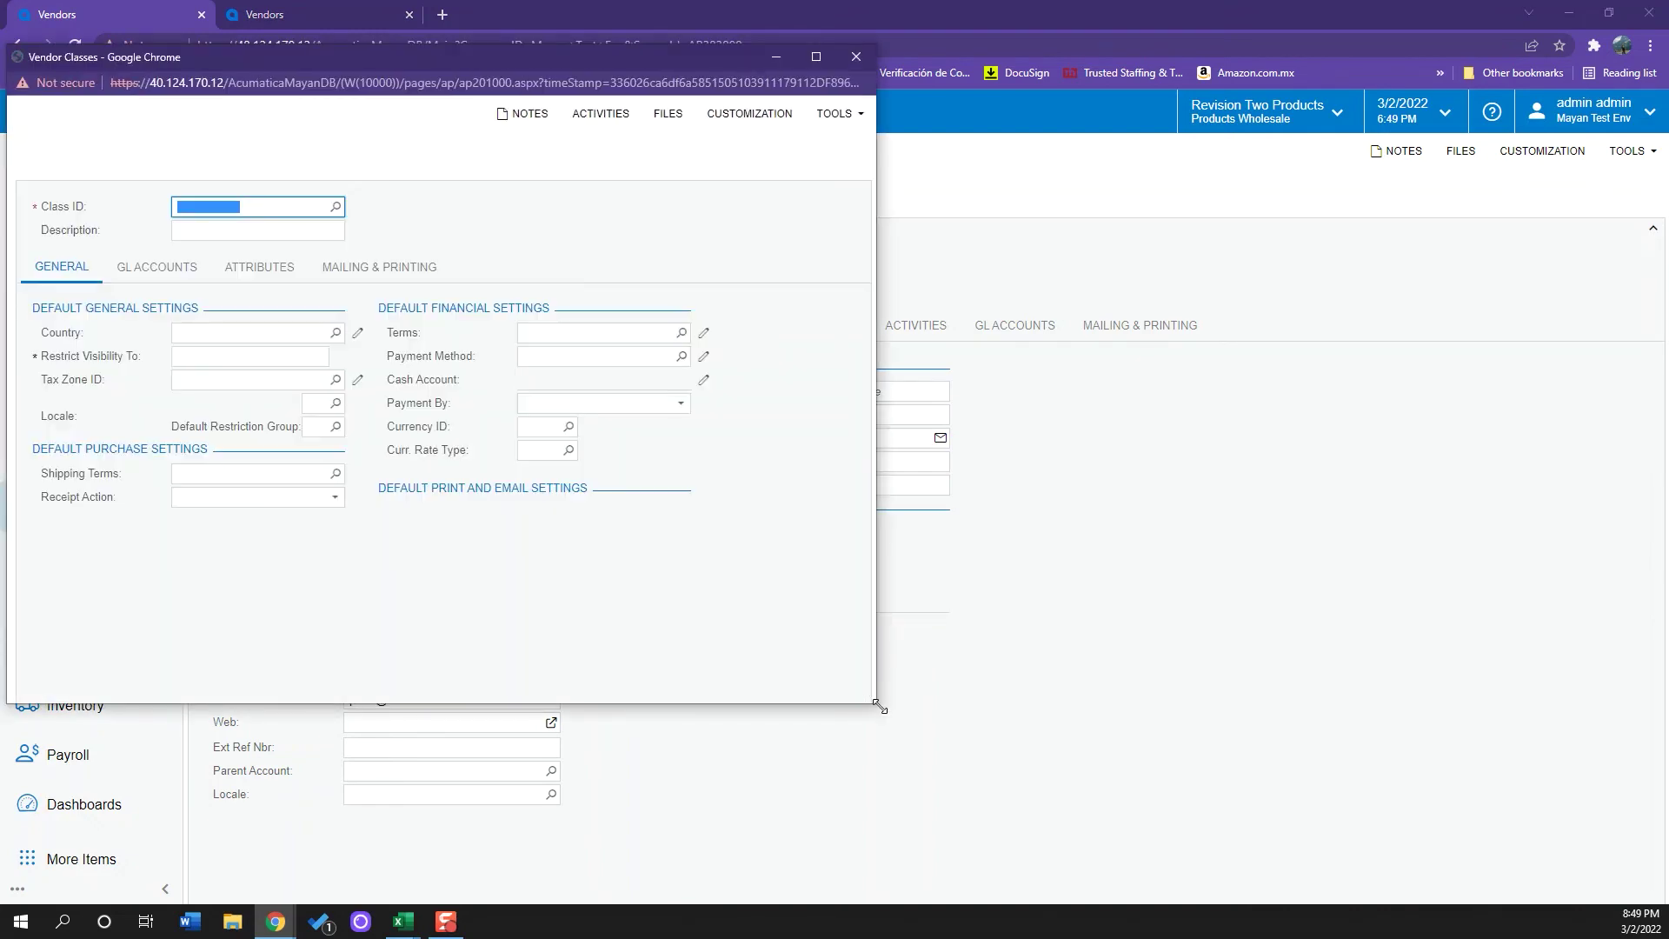
pyautogui.moveTo(878, 705); pyautogui.dragTo(1145, 792)
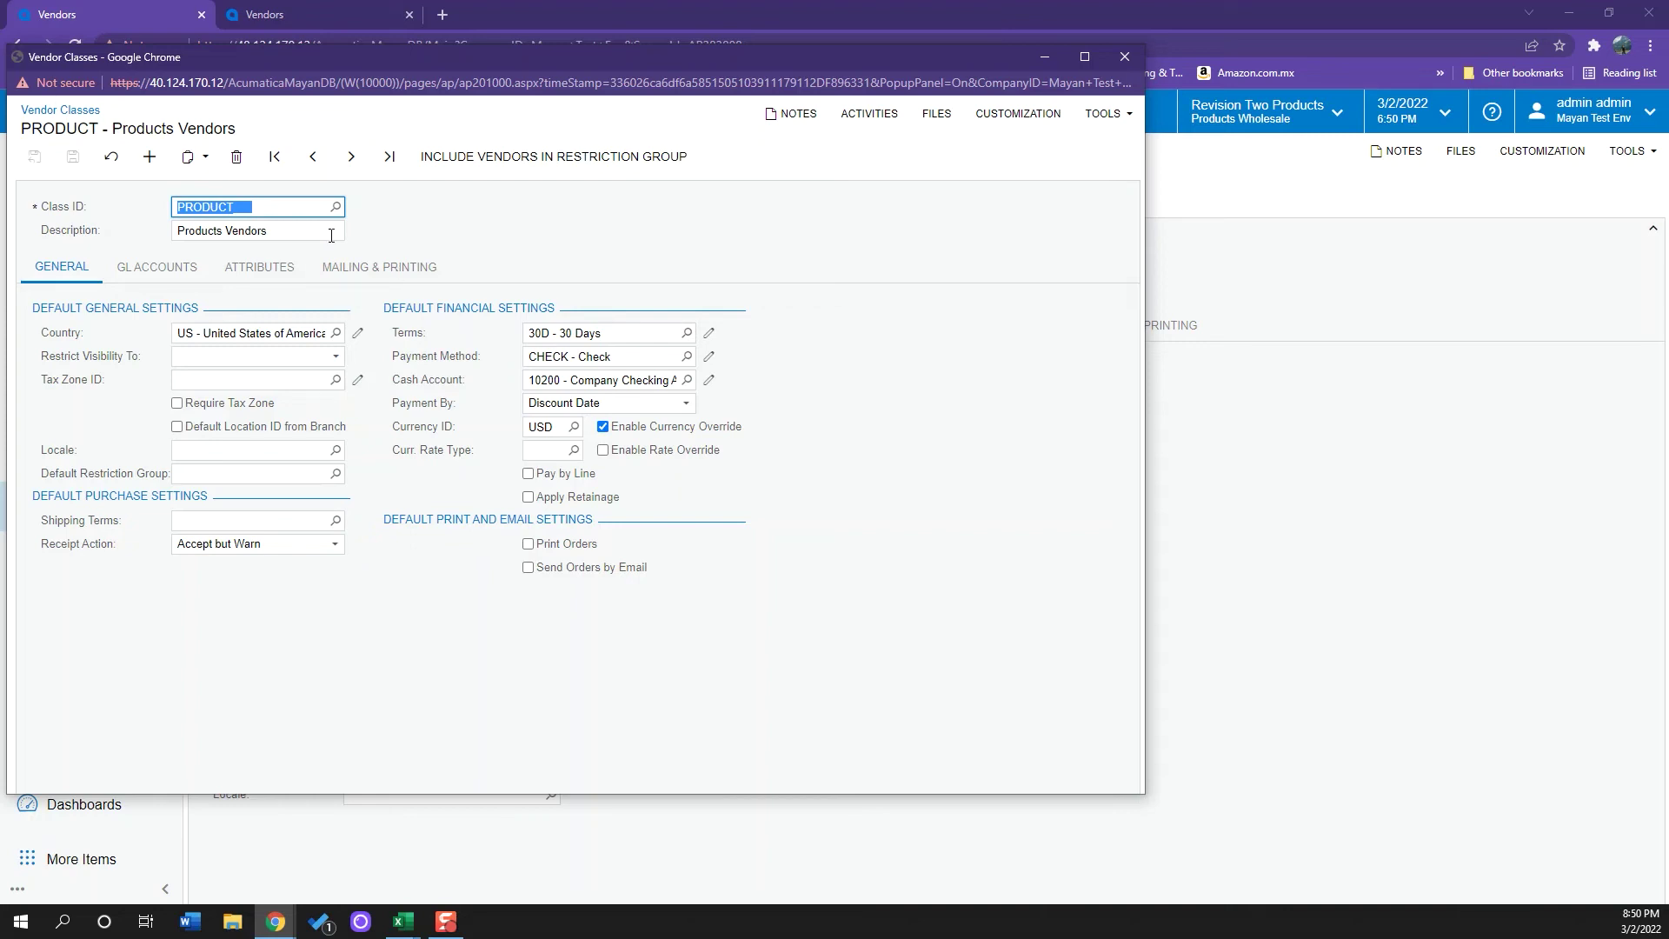
# - Check PRODUCT's default payment method, cash account and GL accounts, then close the window
pyautogui.click(630, 355)
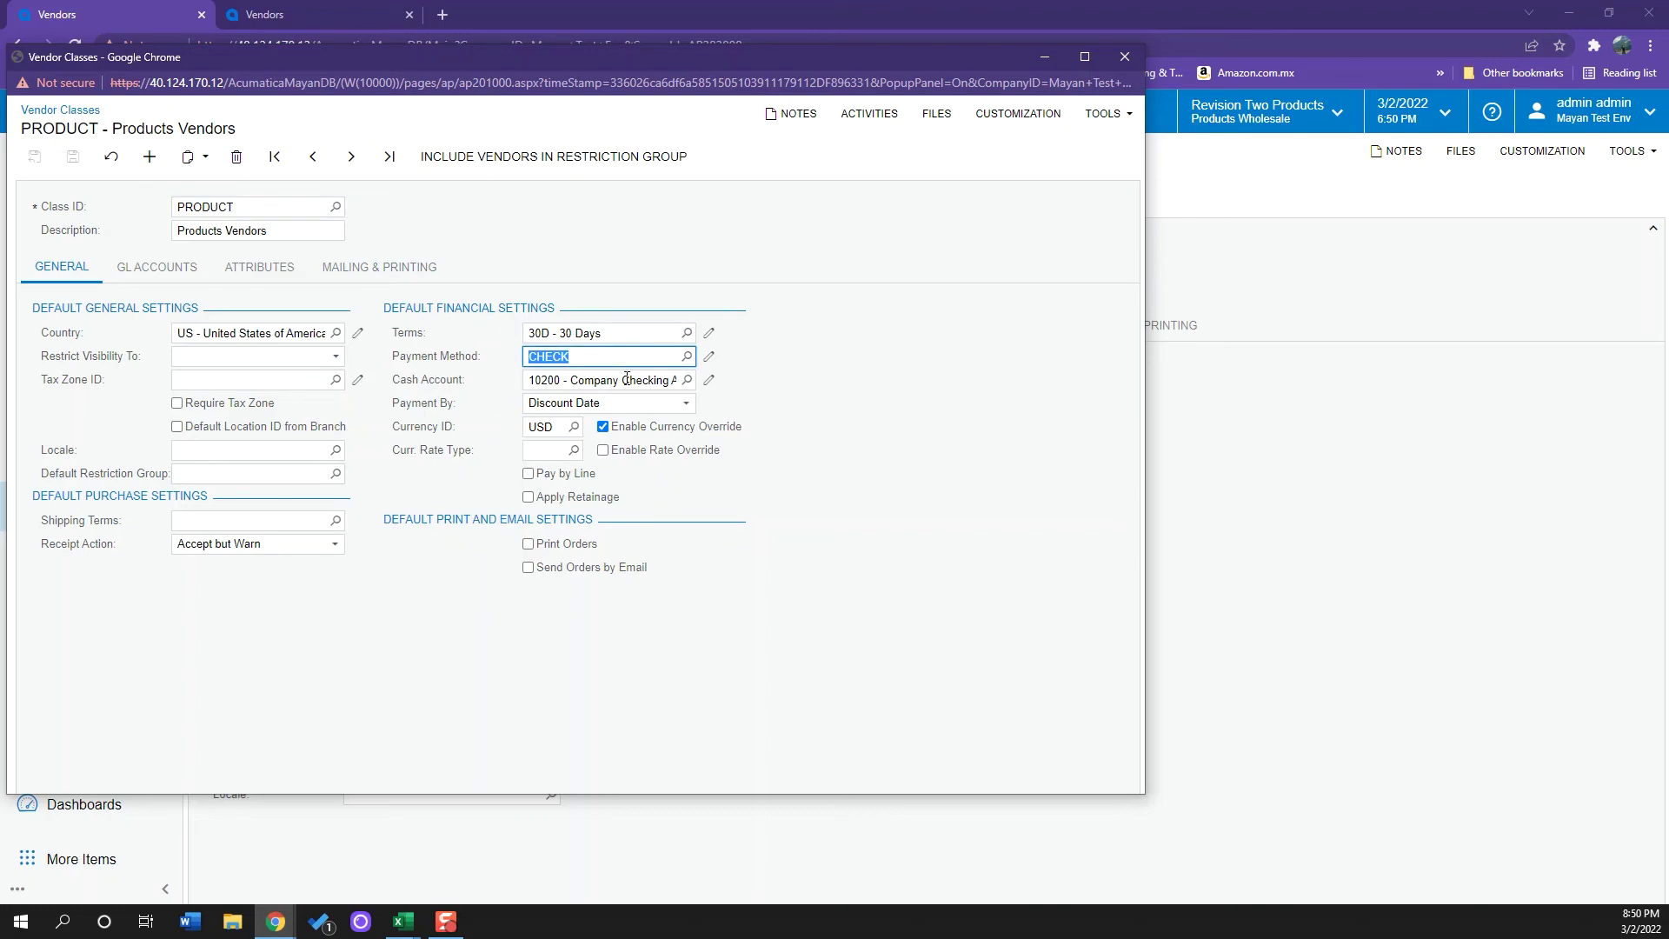
pyautogui.click(627, 378)
pyautogui.click(157, 267)
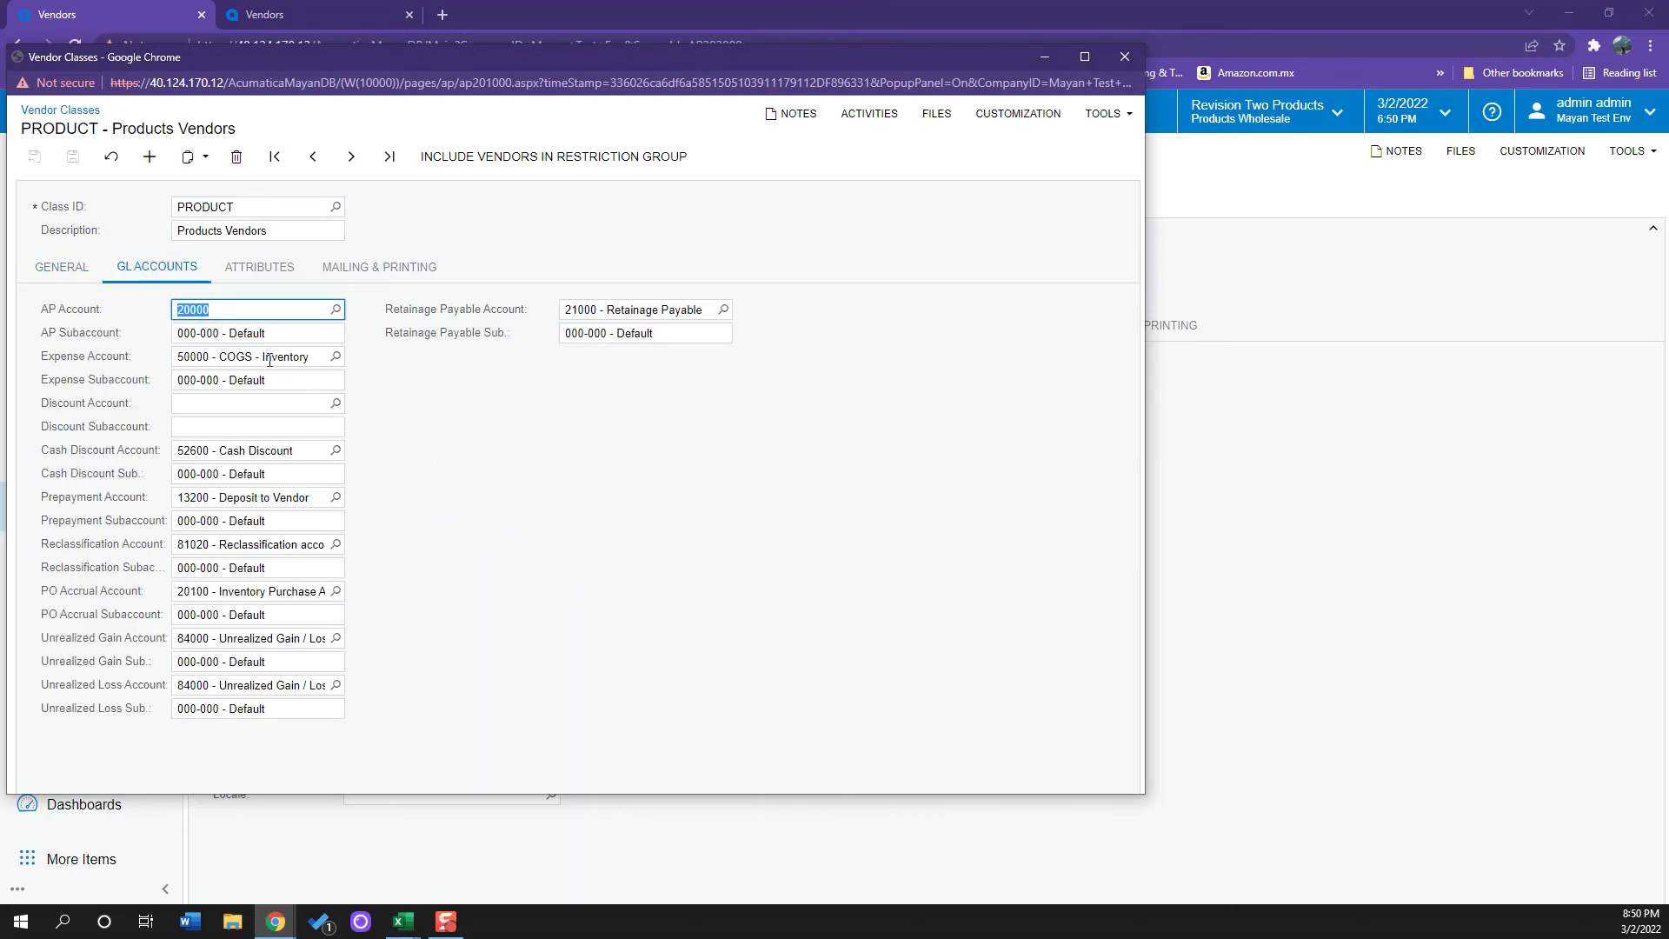
pyautogui.click(398, 406)
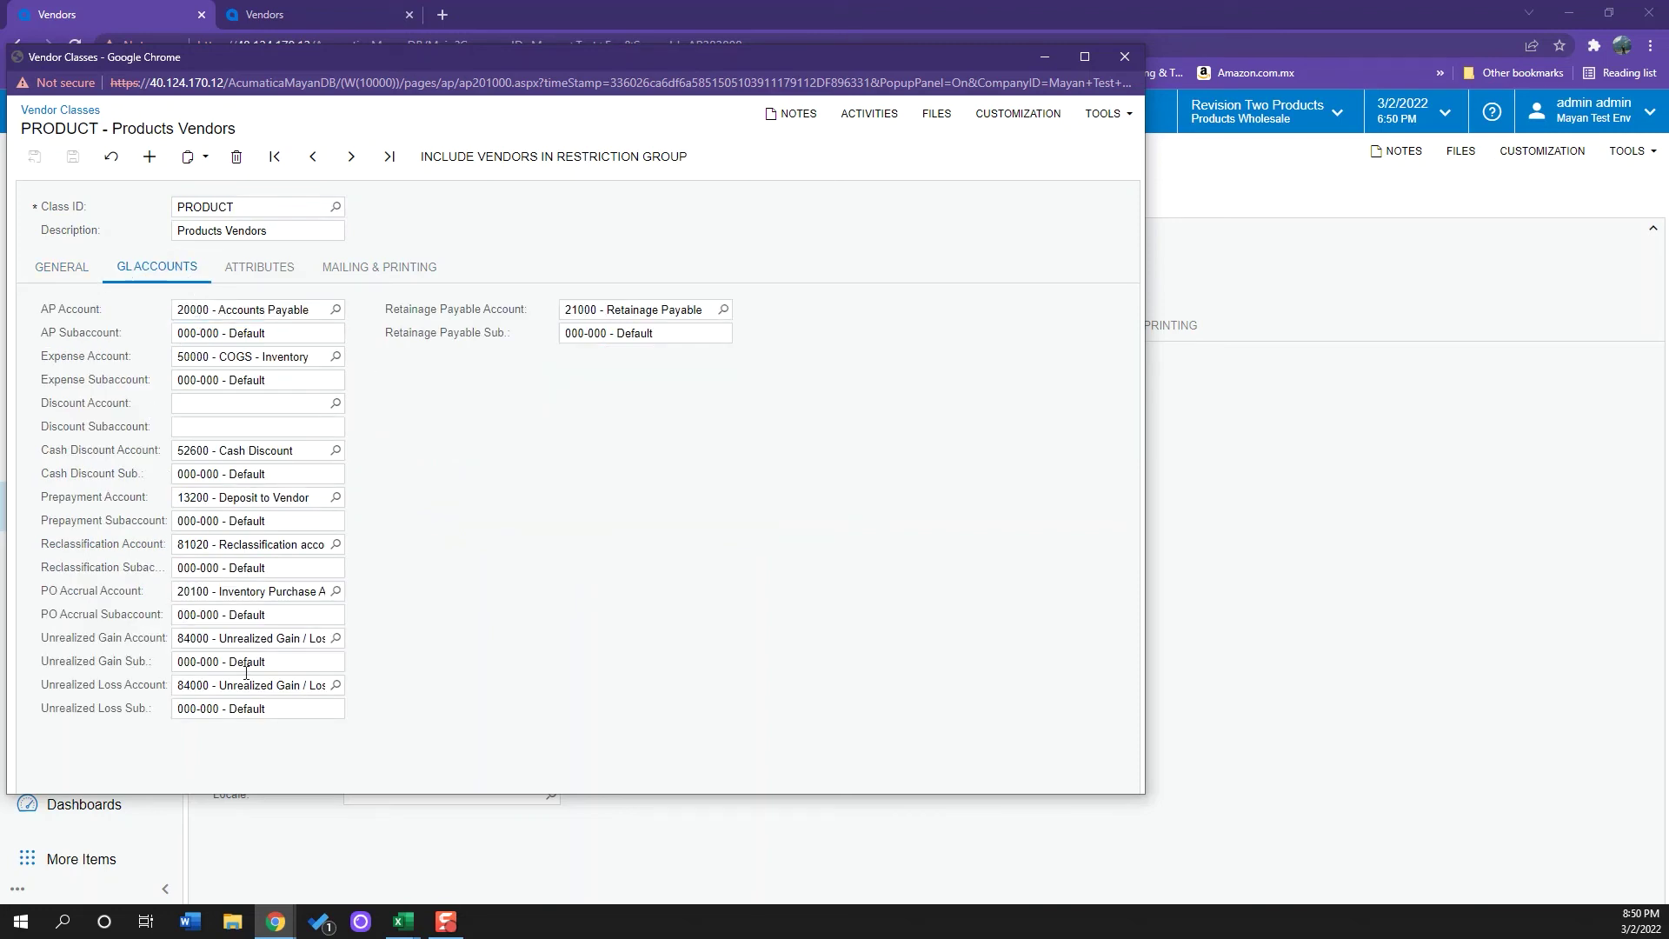
pyautogui.click(1125, 56)
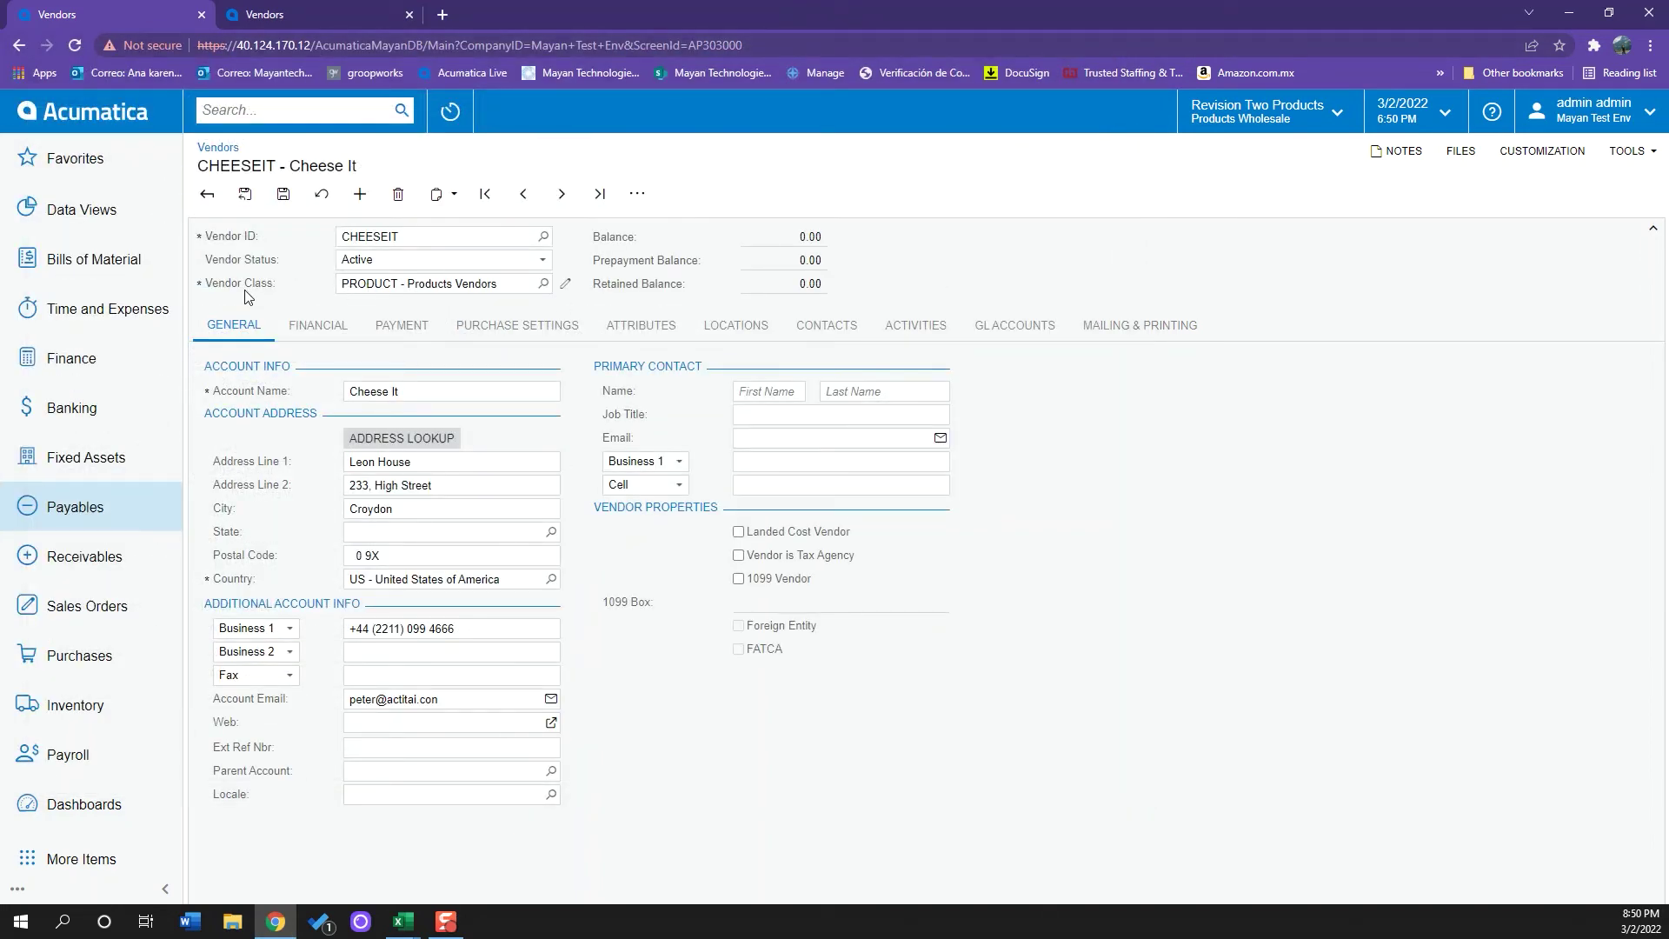
pyautogui.click(319, 325)
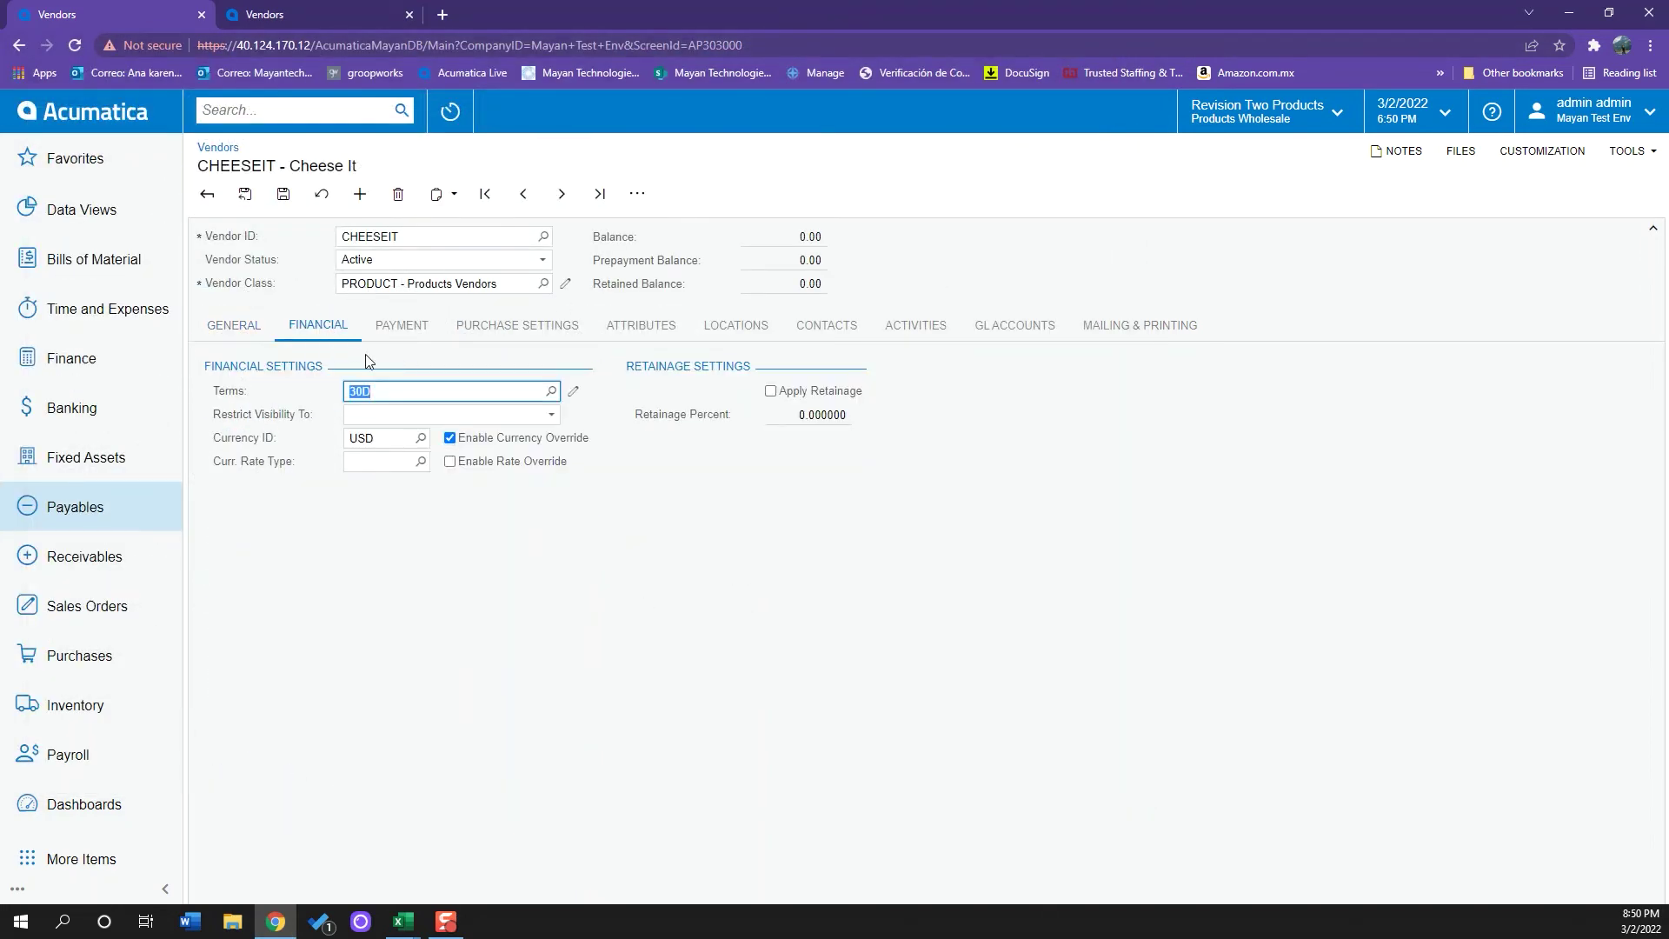
pyautogui.click(421, 339)
pyautogui.click(511, 335)
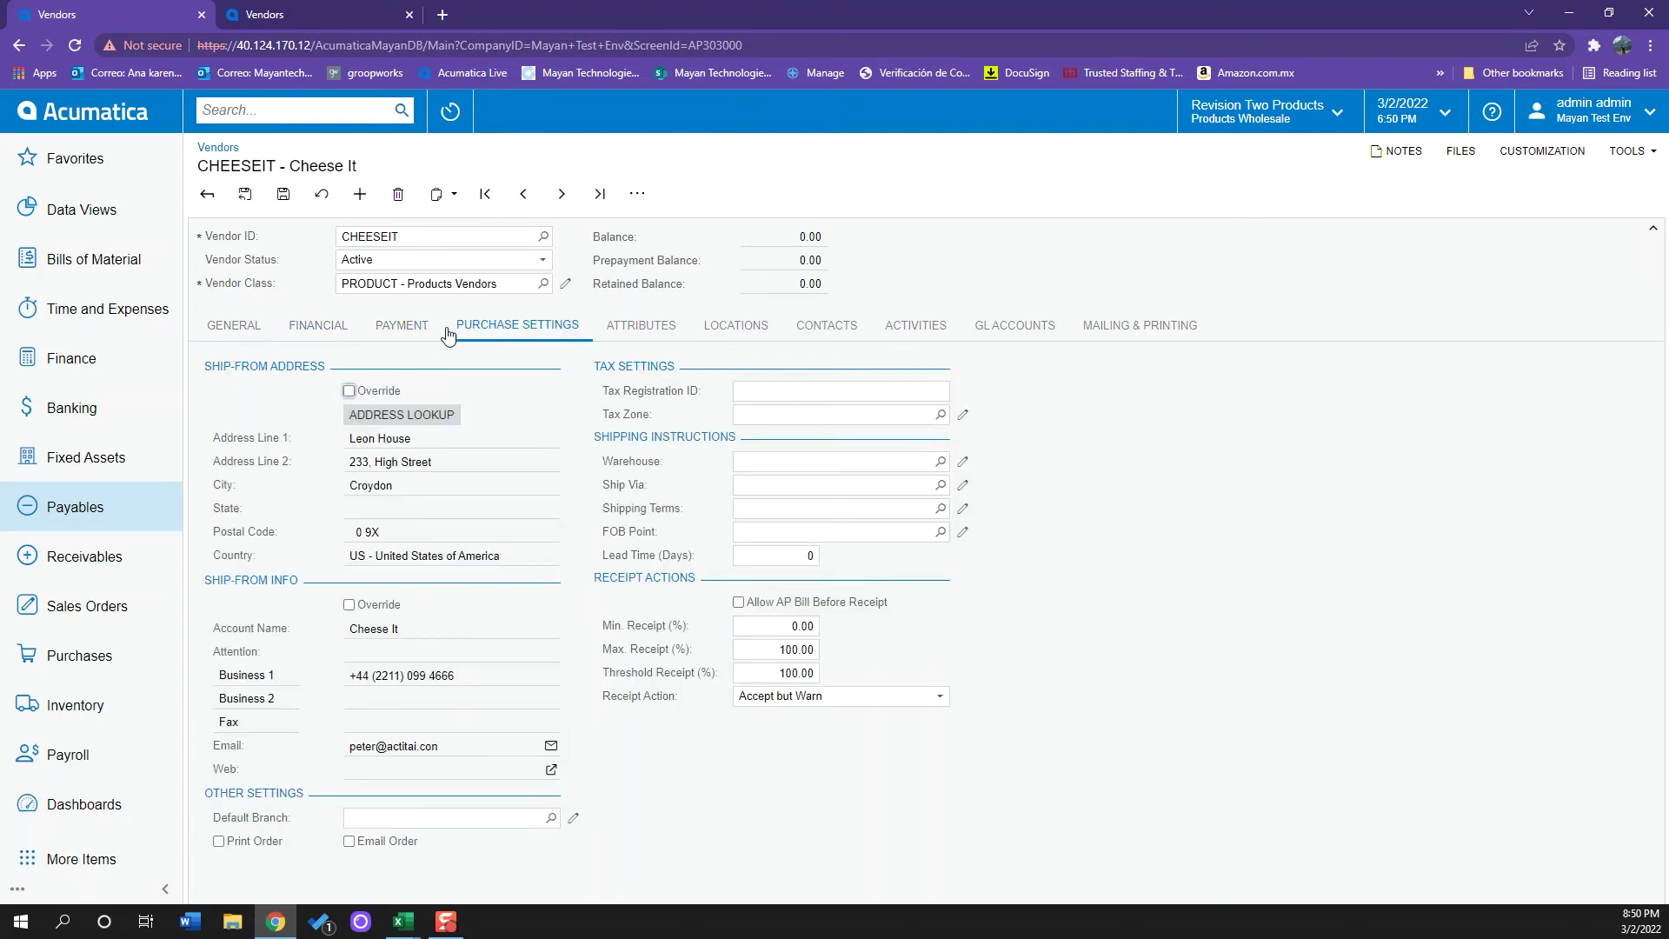
pyautogui.click(995, 323)
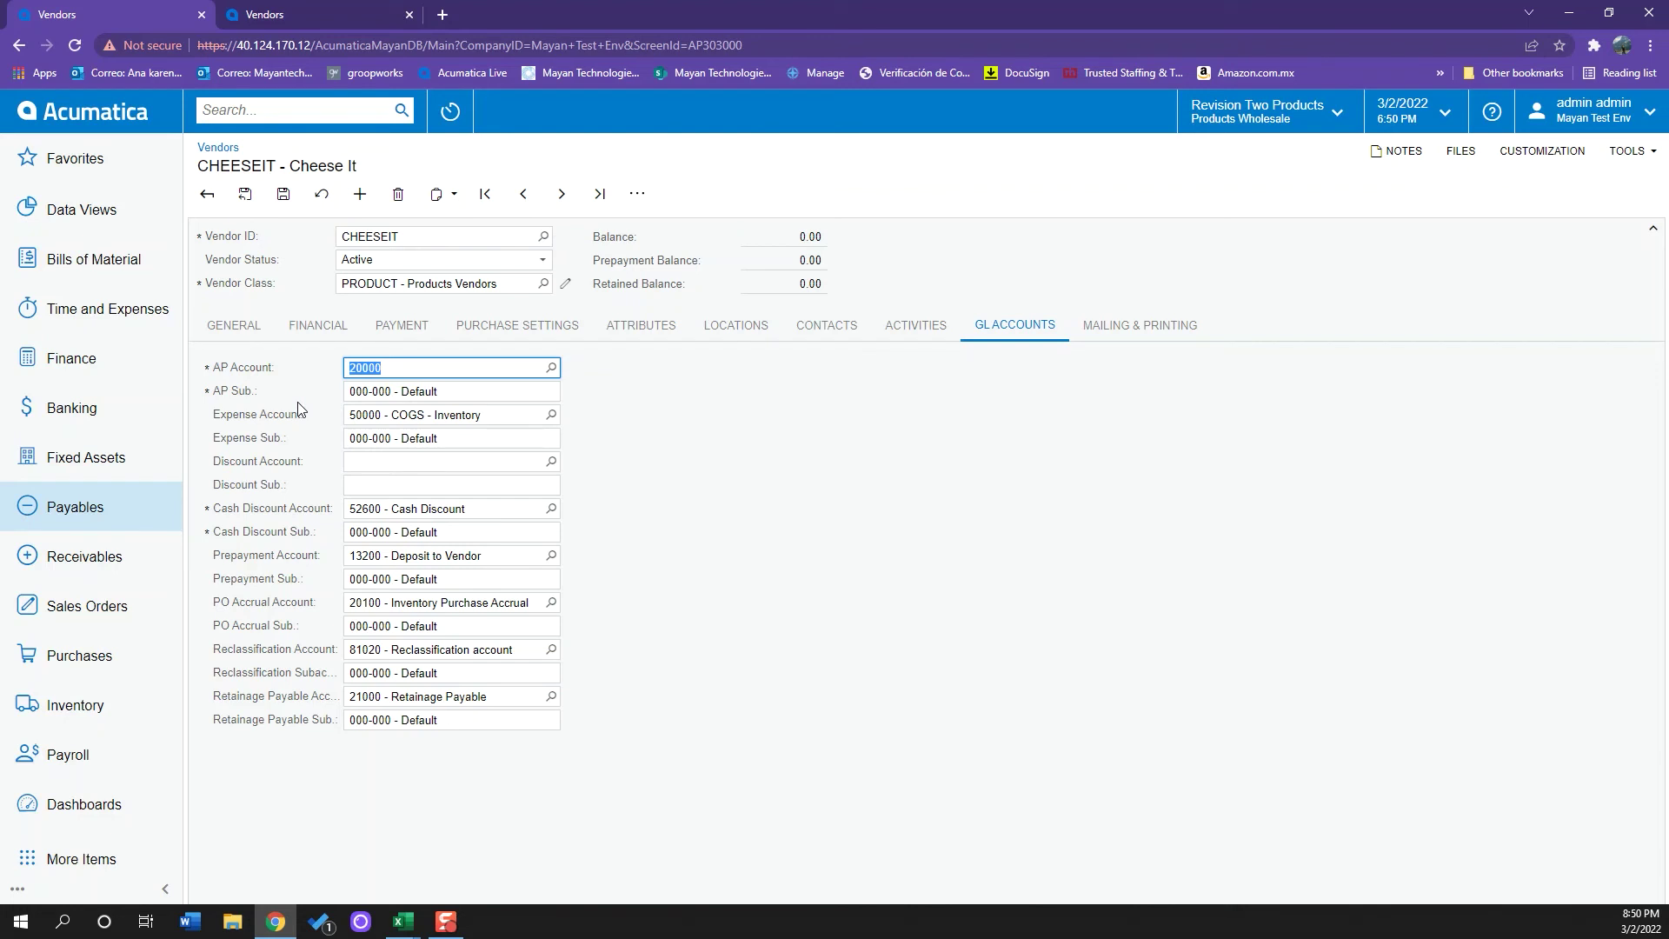
pyautogui.click(746, 460)
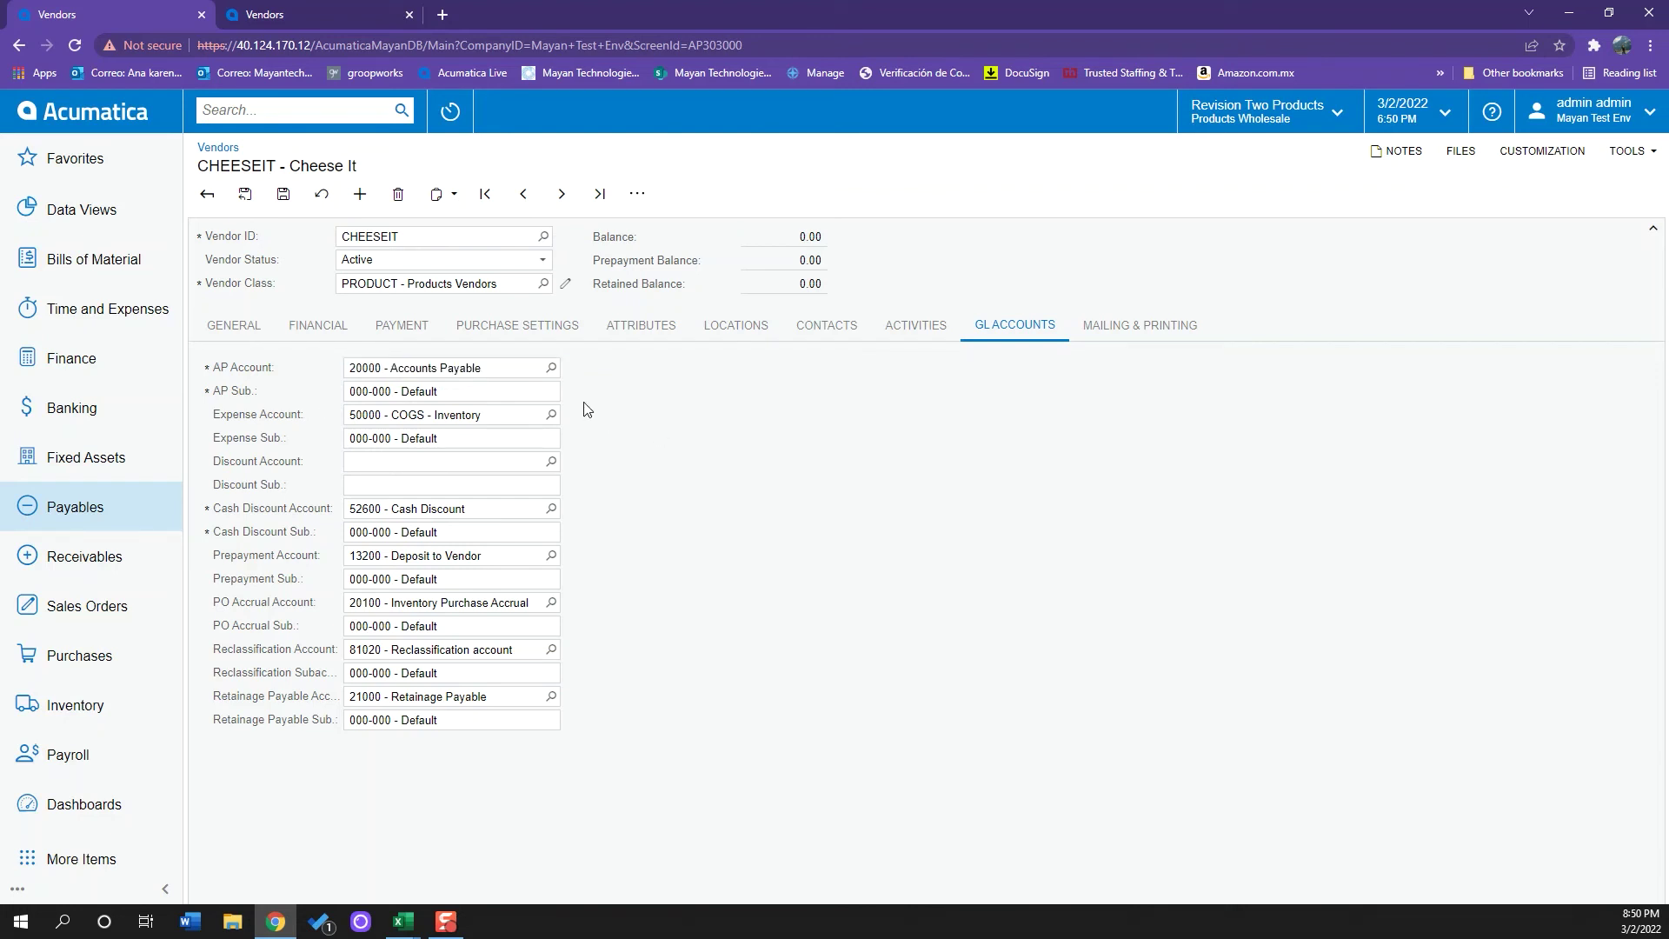
pyautogui.click(551, 416)
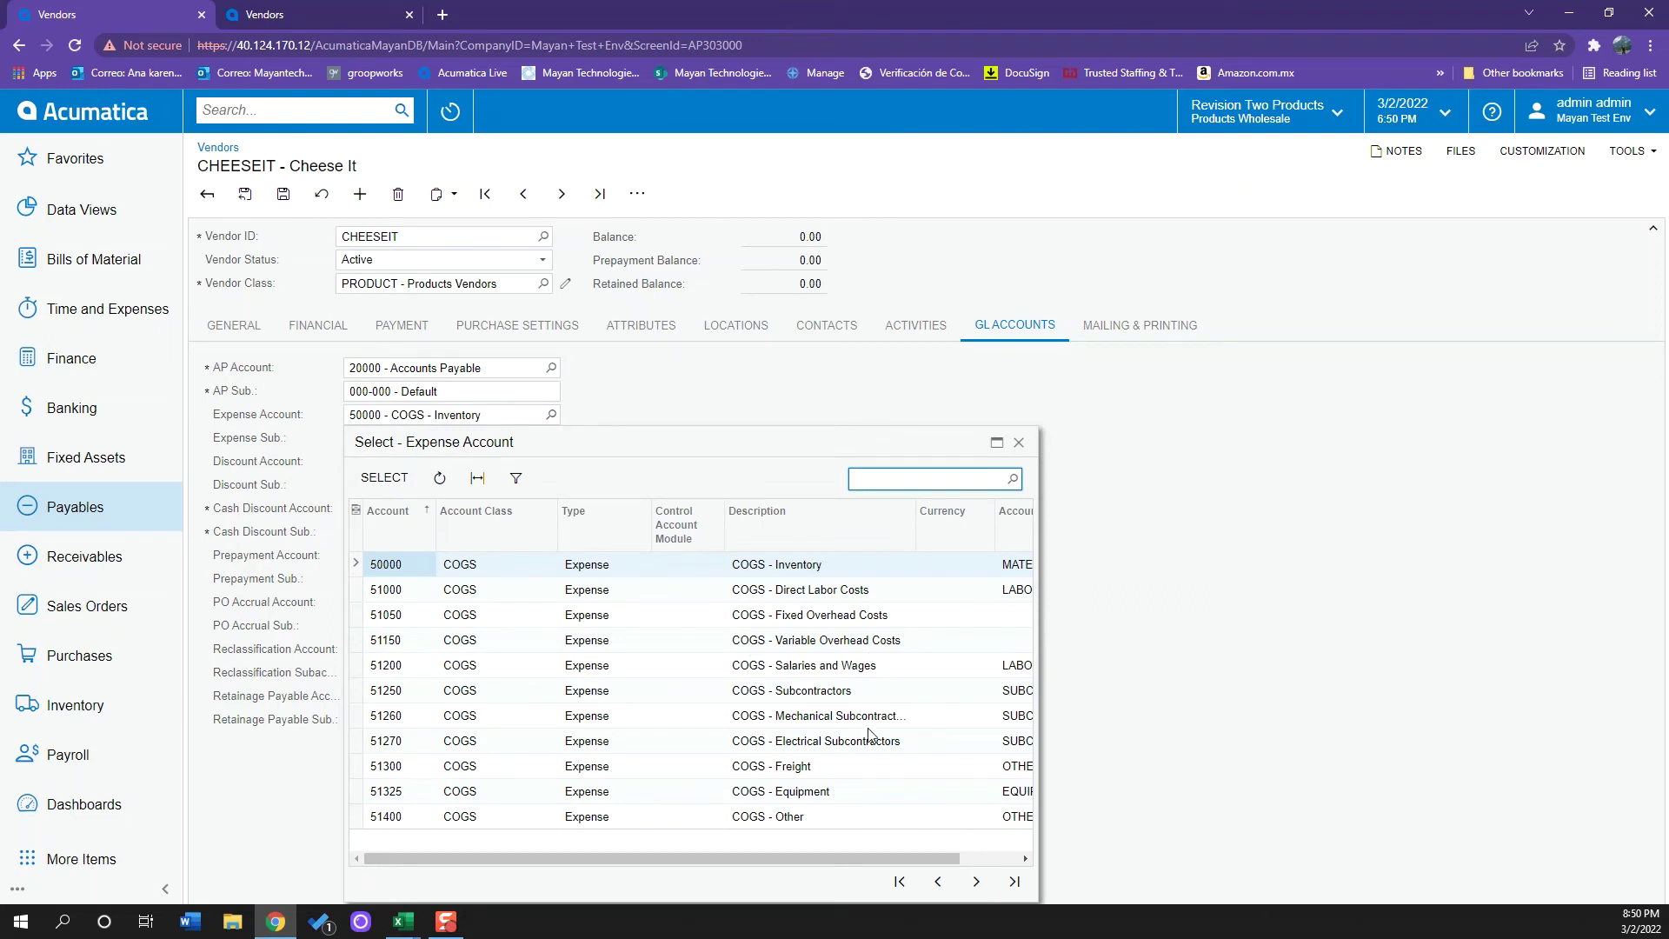
pyautogui.click(1019, 442)
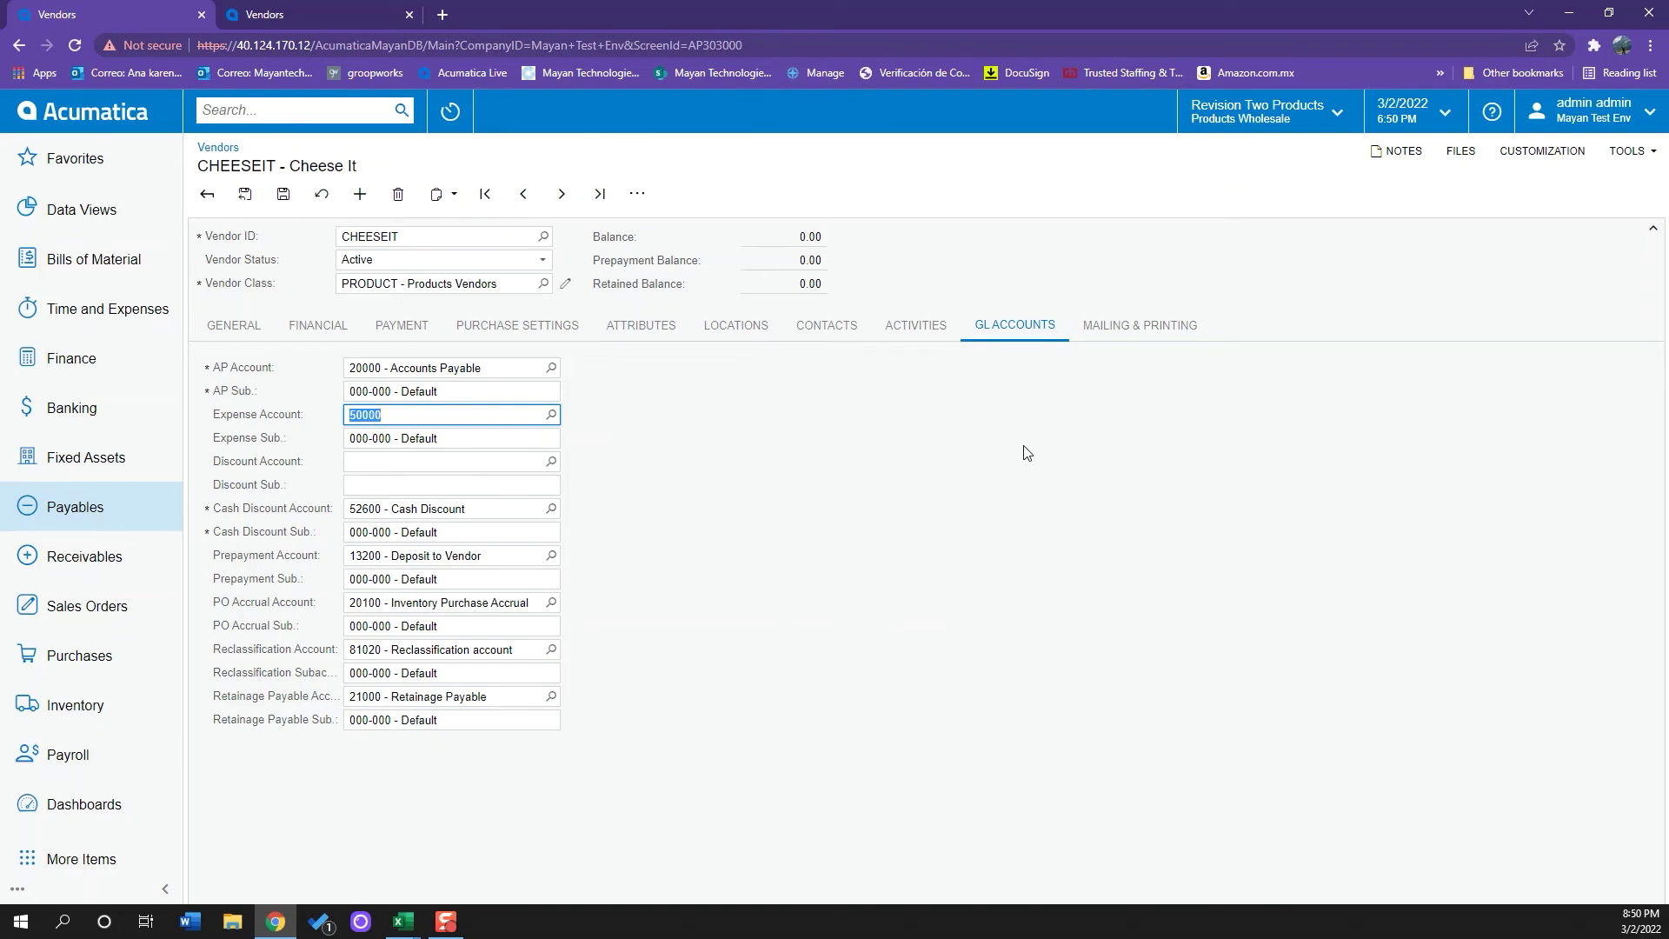
pyautogui.click(267, 339)
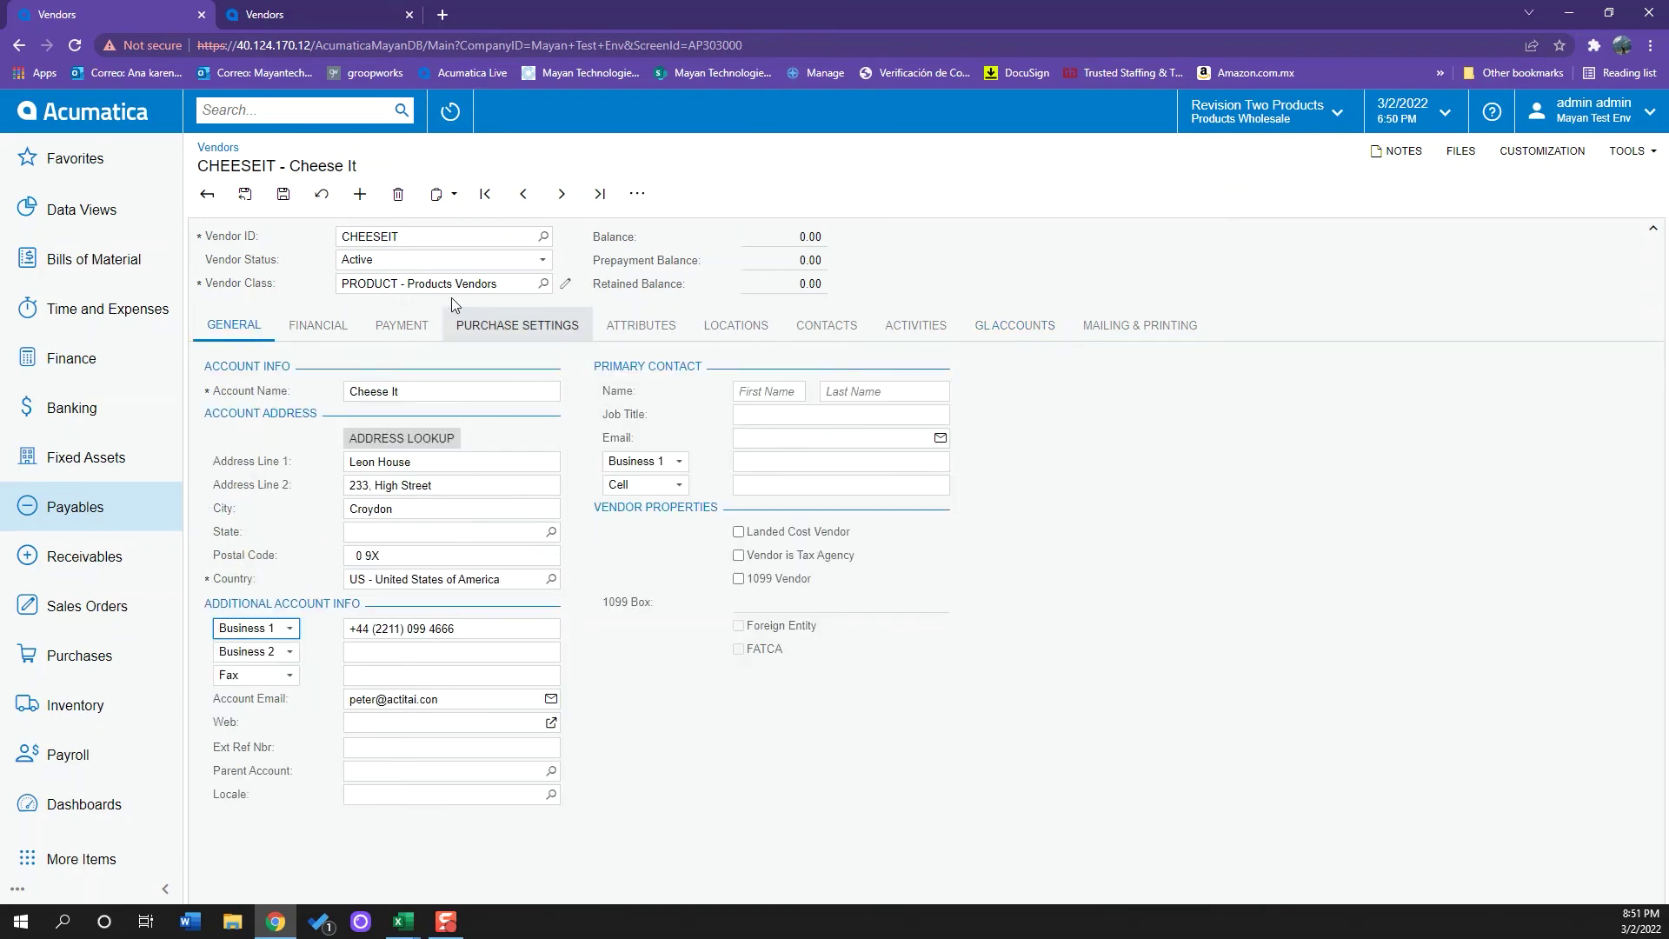
# - Enter the primary contact's first and last name
pyautogui.click(781, 396)
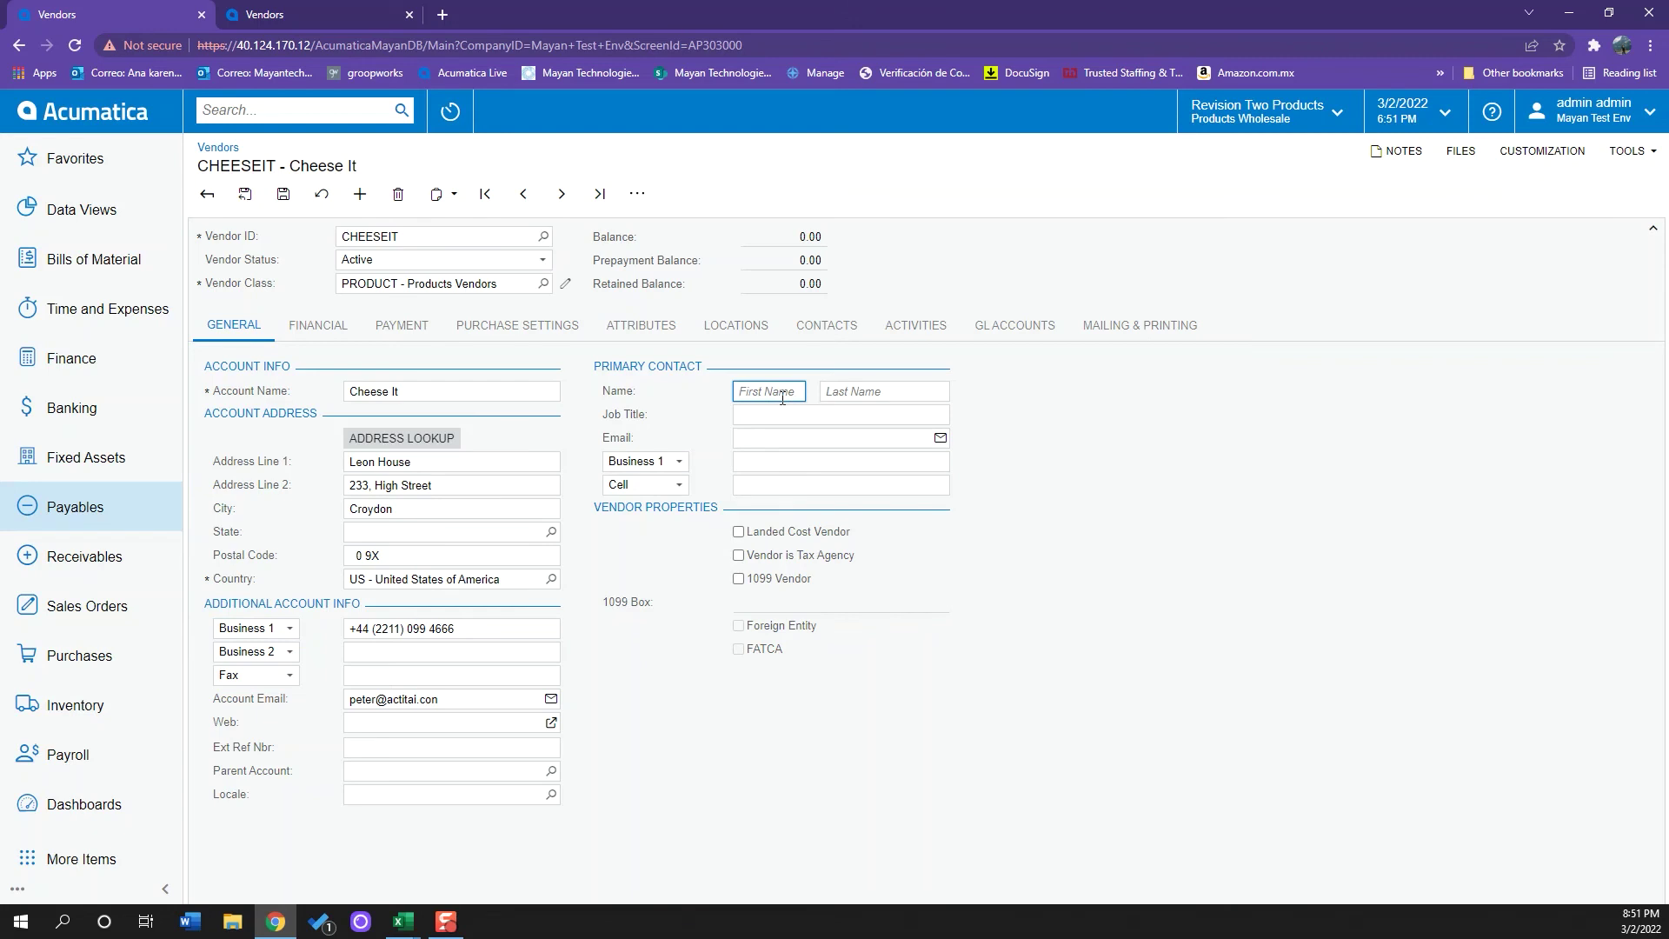
pyautogui.write('John')
pyautogui.click(915, 399)
pyautogui.write('Smith')
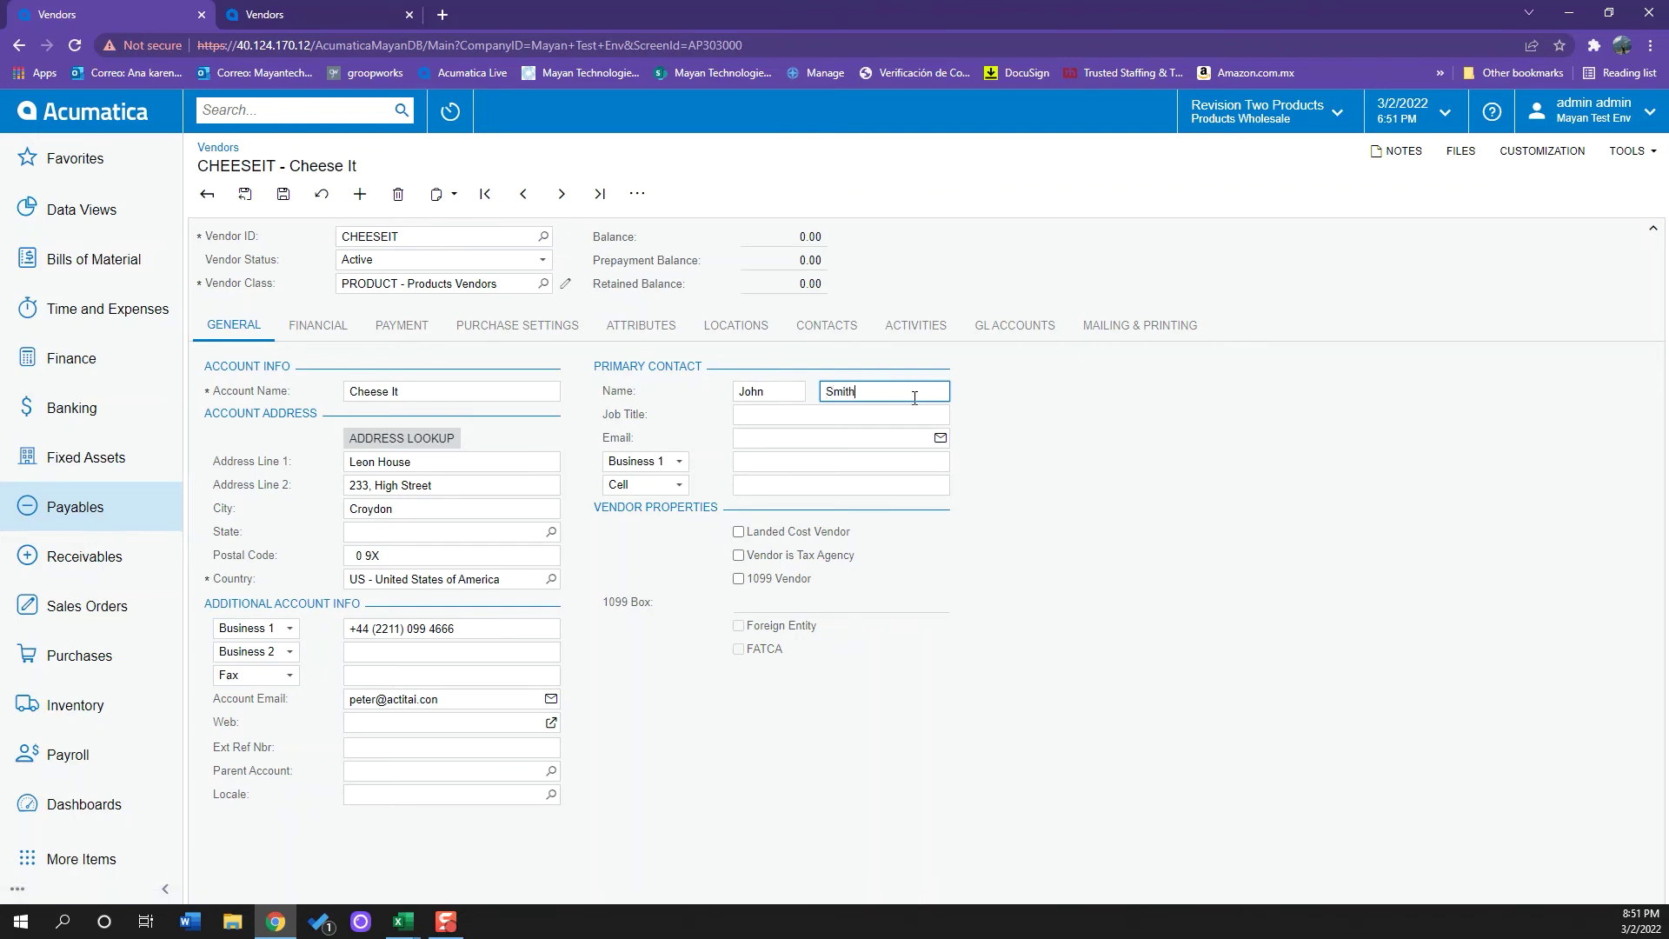
# - Replace the account e-mail with the contact's new address, copy it into the contact Email, and save the vendor
pyautogui.click(515, 698)
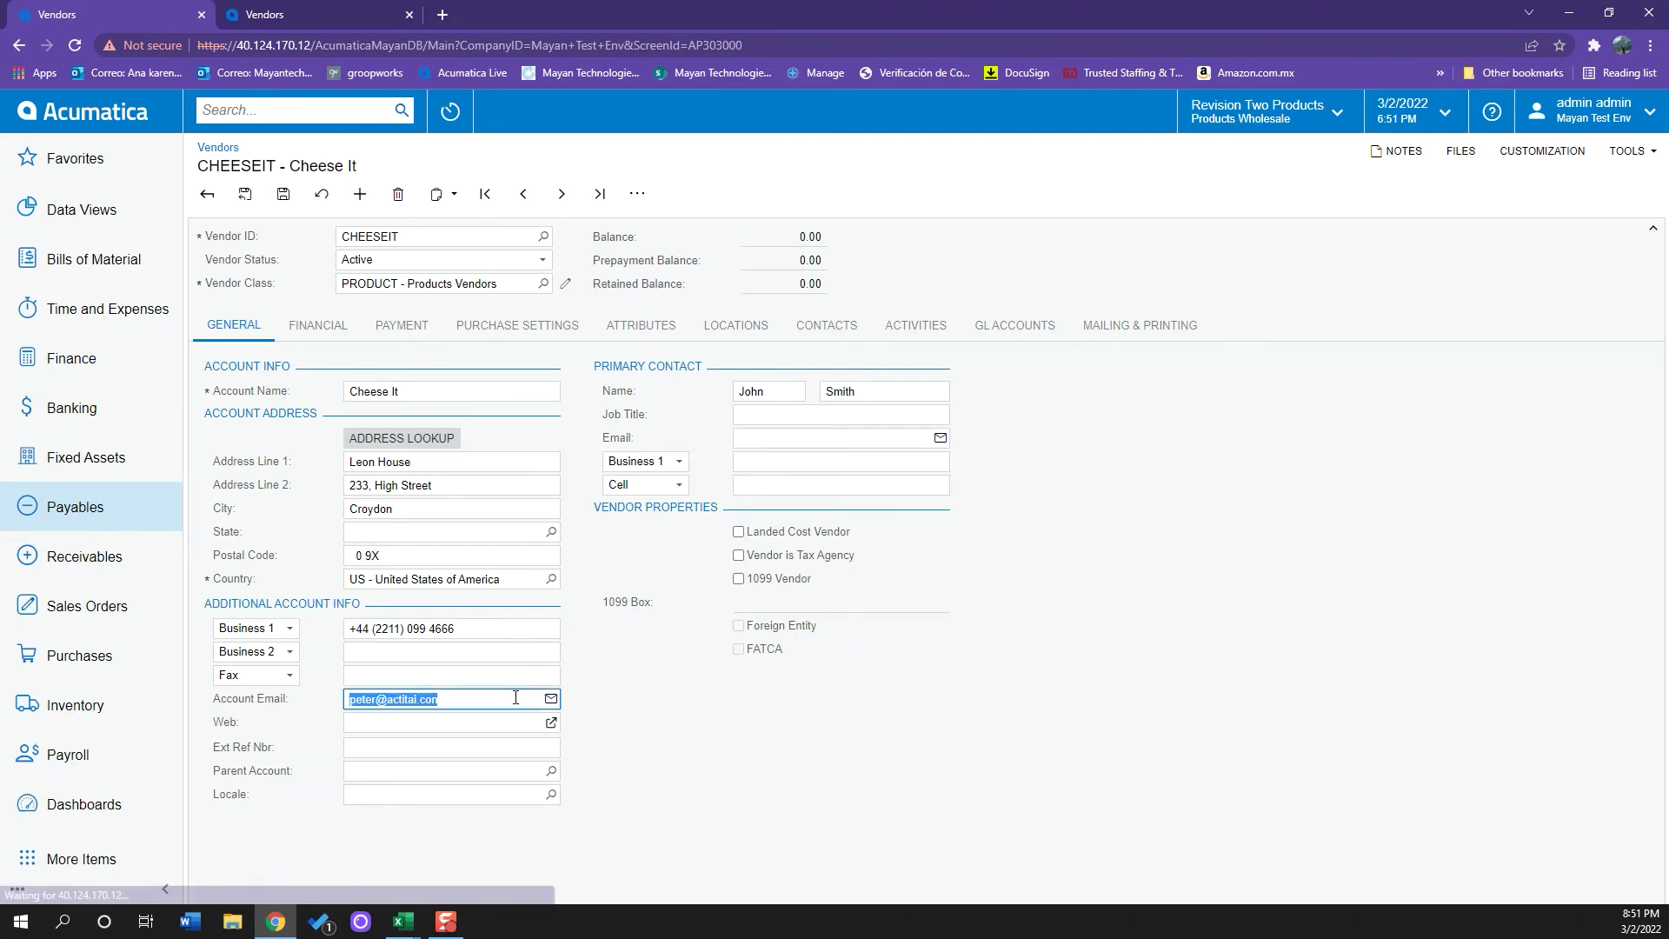
pyautogui.press('BackSpace')
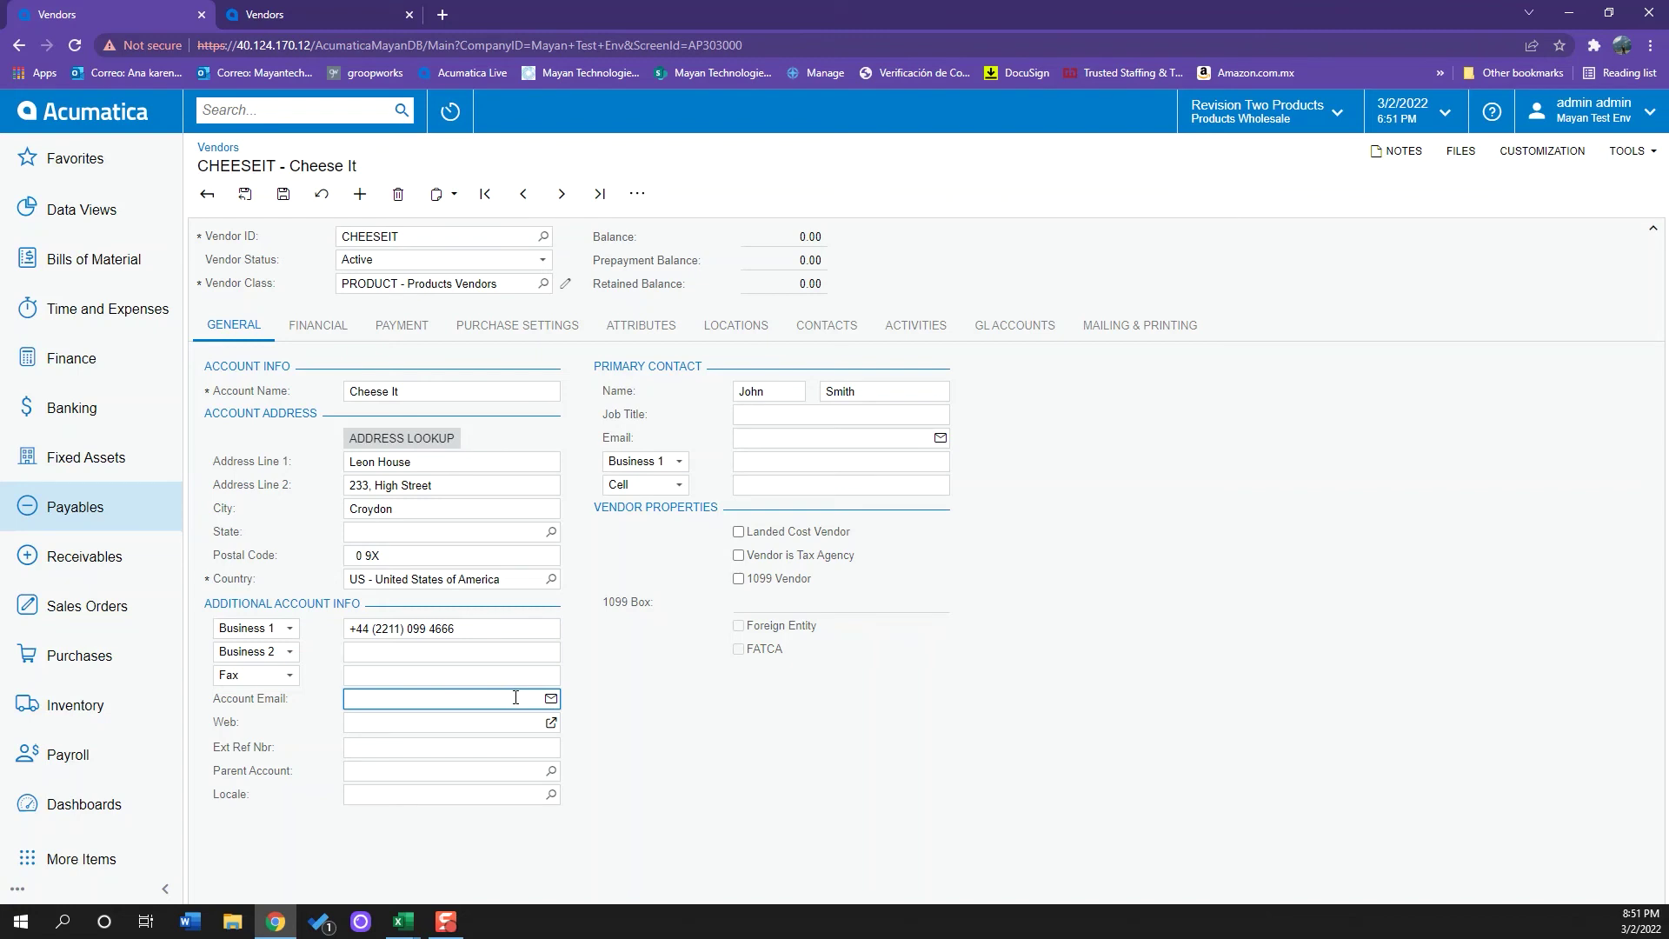
pyautogui.hotkey('ctrl', 'a')
pyautogui.hotkey('ctrl', 'c')
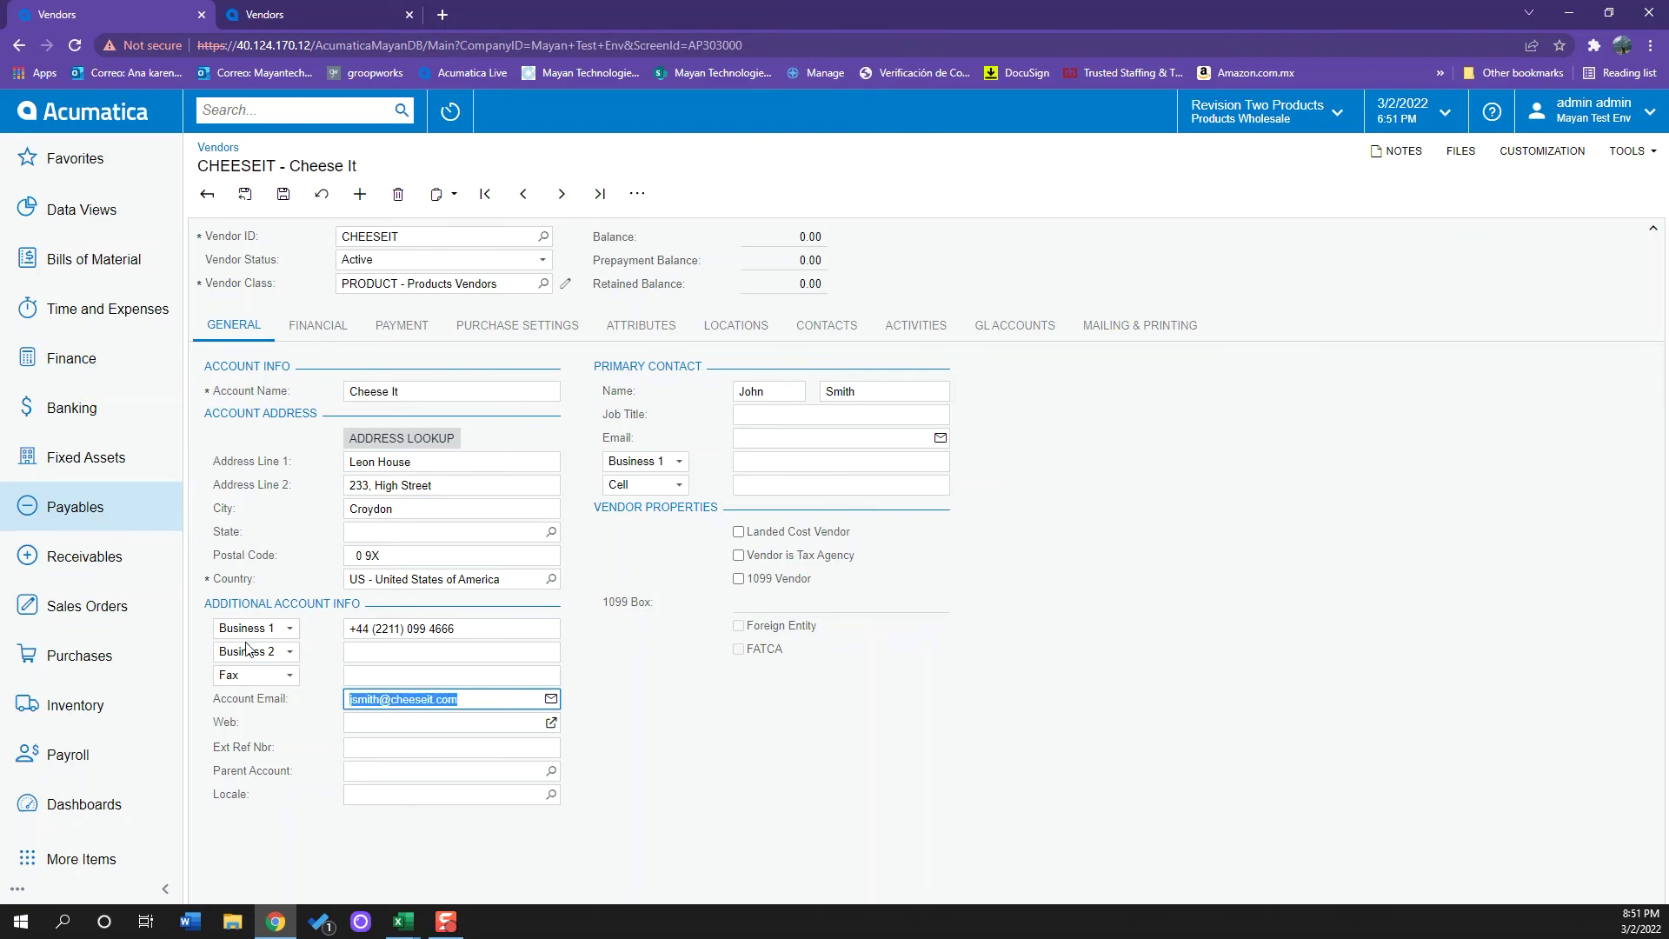
pyautogui.click(896, 436)
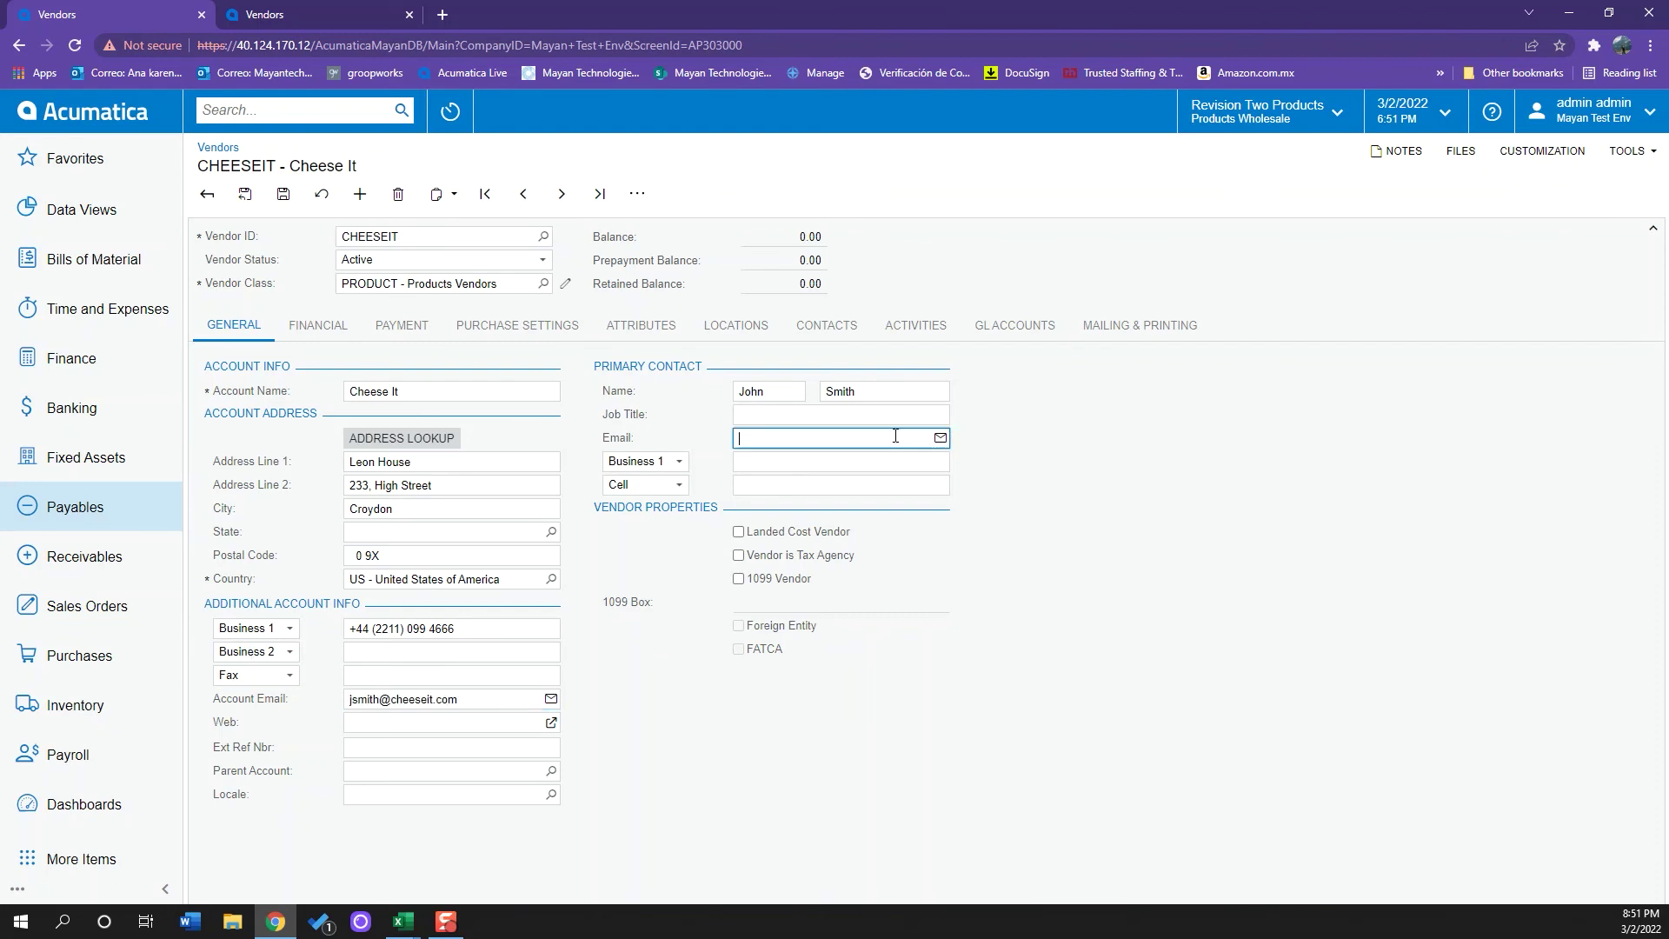
pyautogui.hotkey('ctrl', 'v')
pyautogui.click(1057, 598)
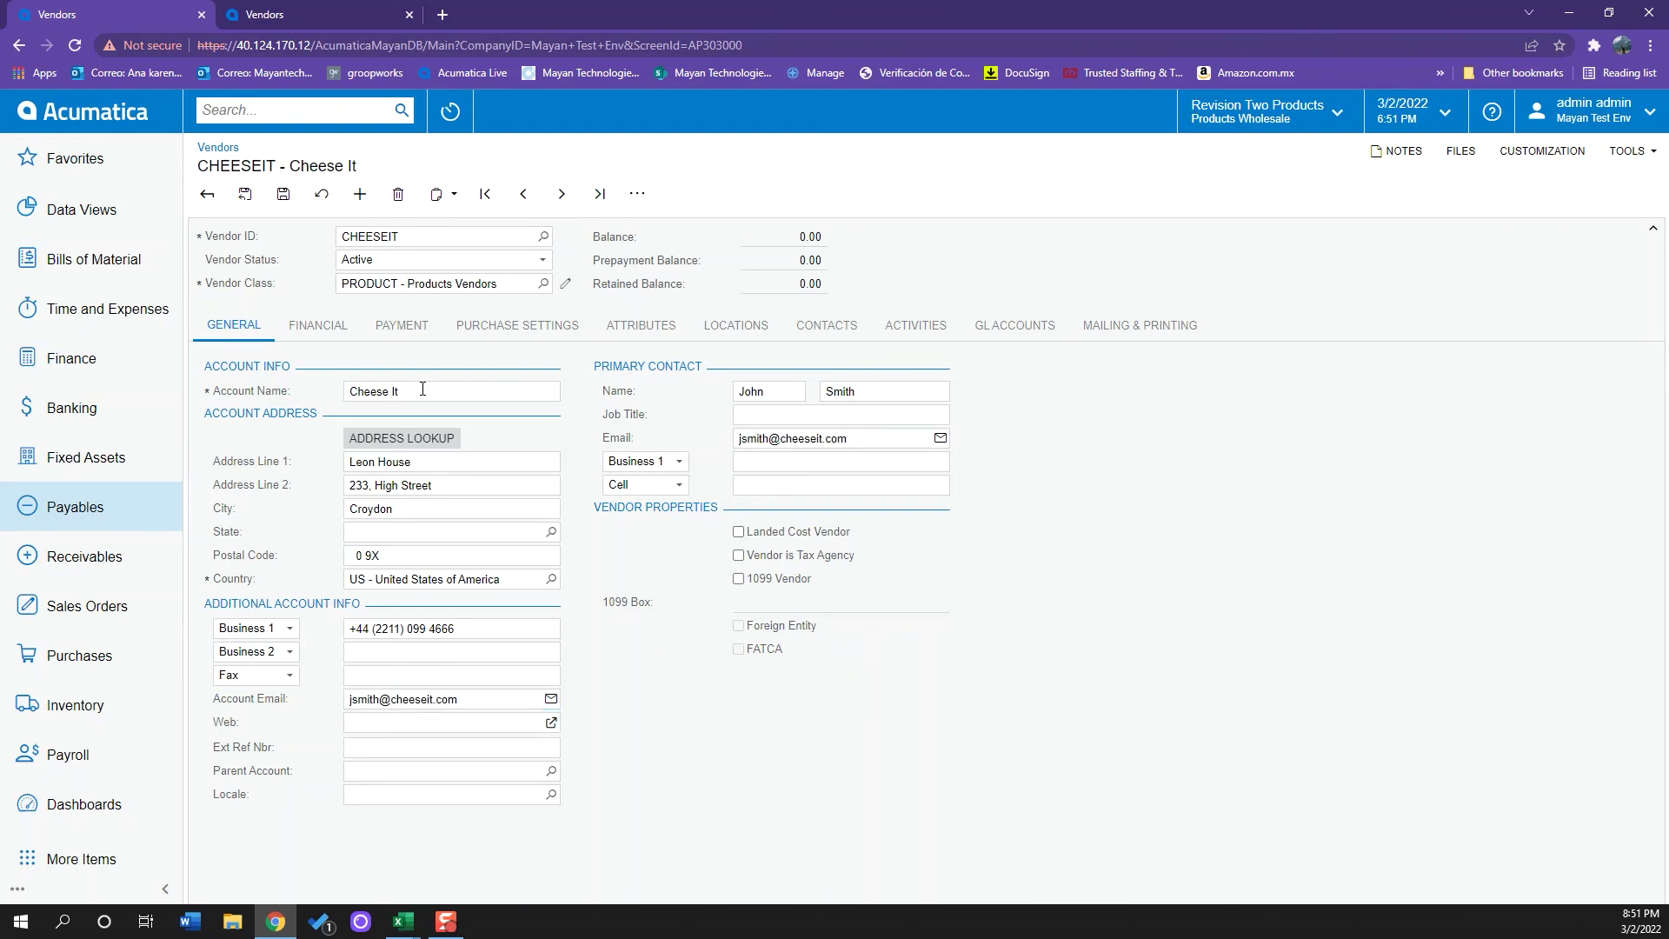
pyautogui.click(284, 196)
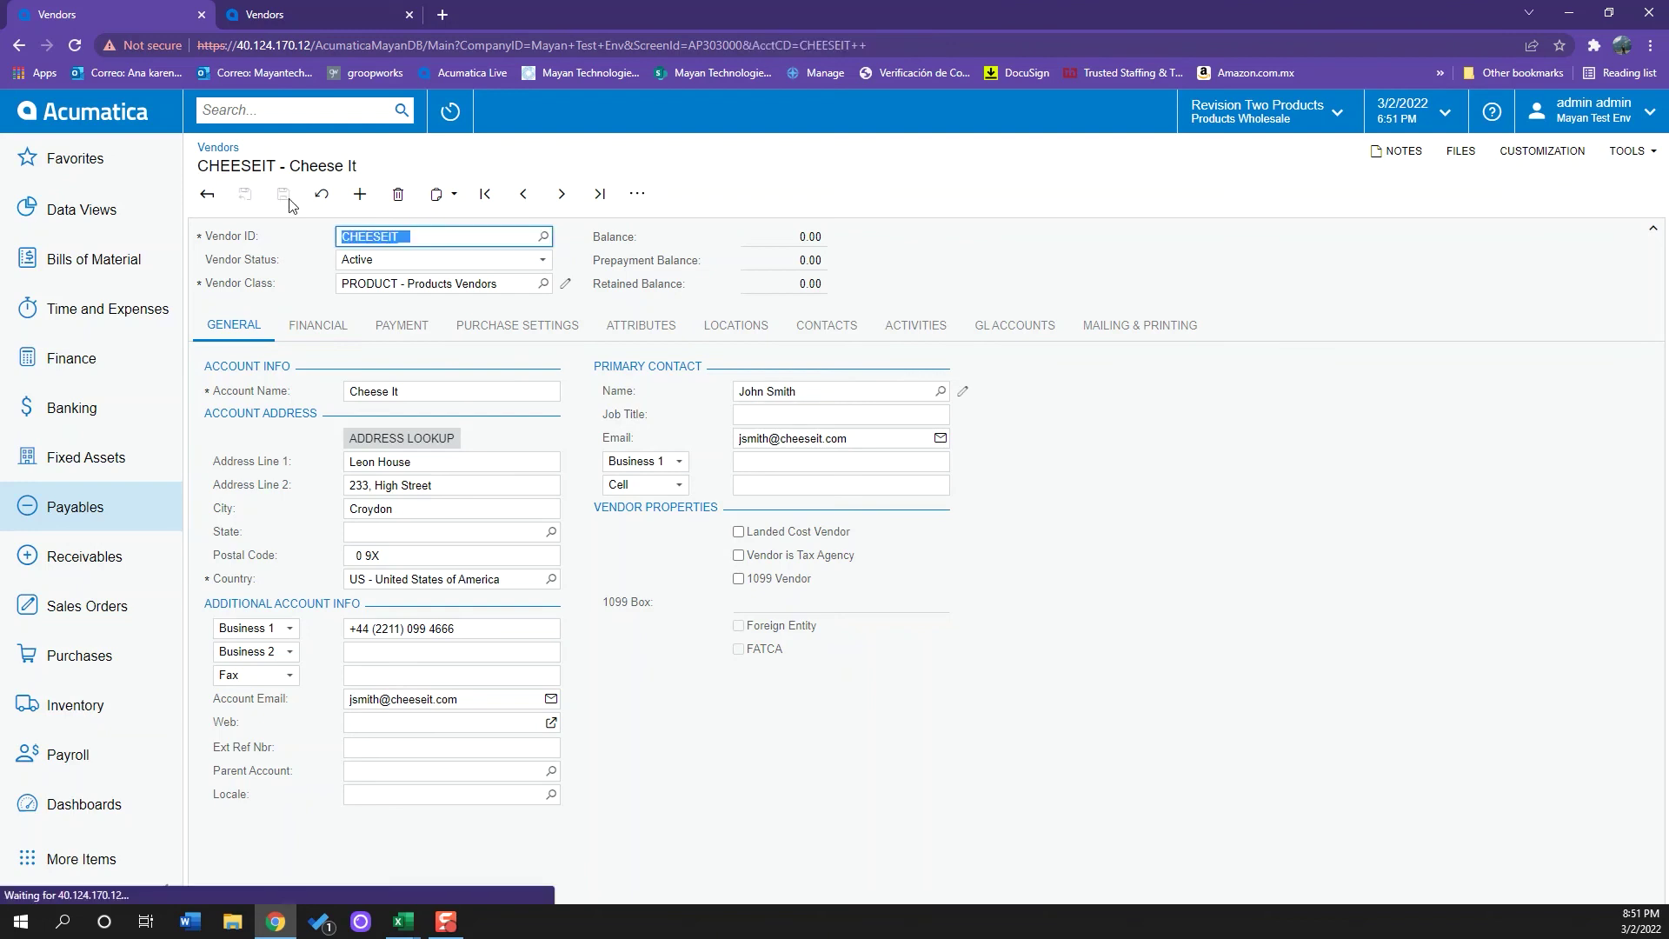